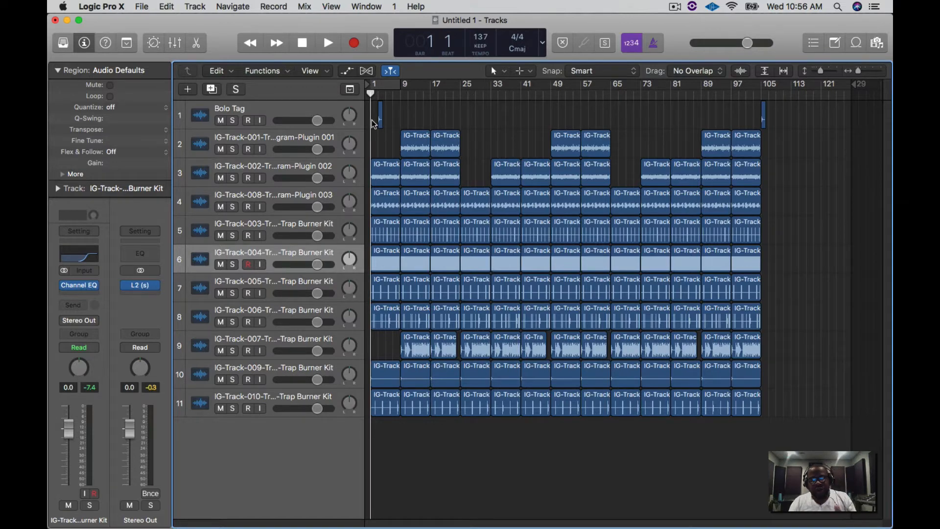
# - Lower the mixer faders of all eleven audio tracks together to -19.0 dB and bypass their Audio FX plug-ins
pyautogui.press('x')
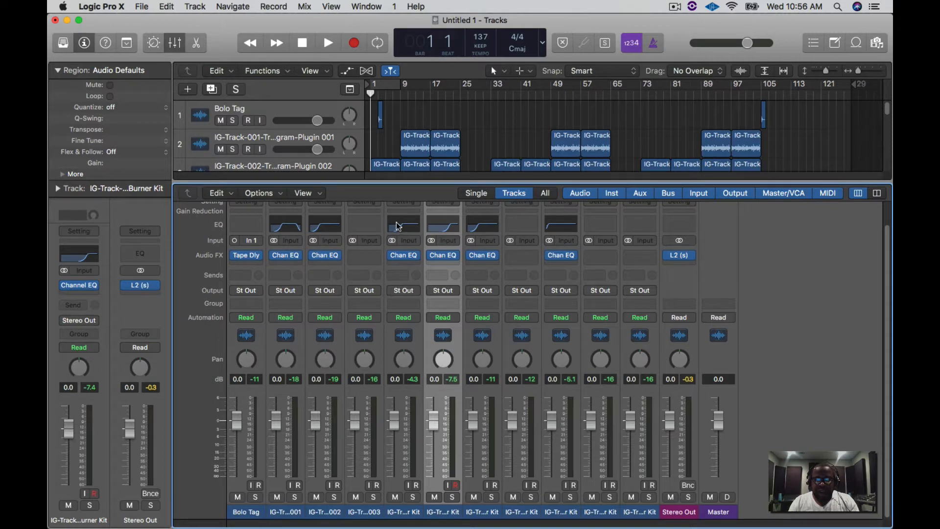
pyautogui.click(499, 144)
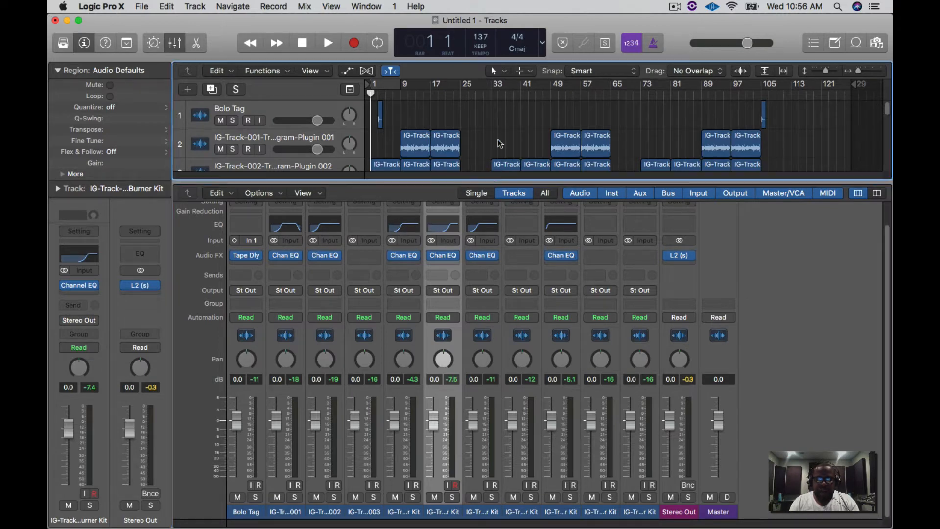
pyautogui.moveTo(233, 494); pyautogui.dragTo(626, 484)
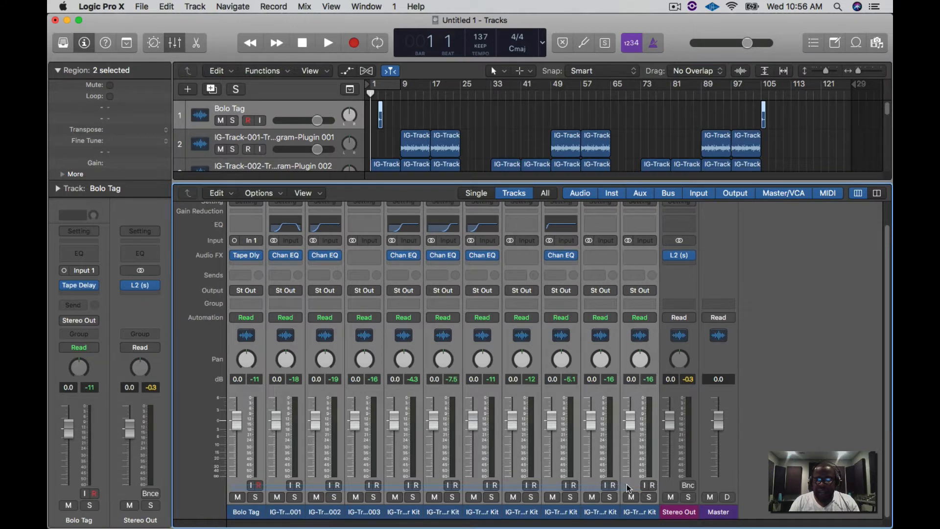
pyautogui.moveTo(631, 420); pyautogui.dragTo(631, 457)
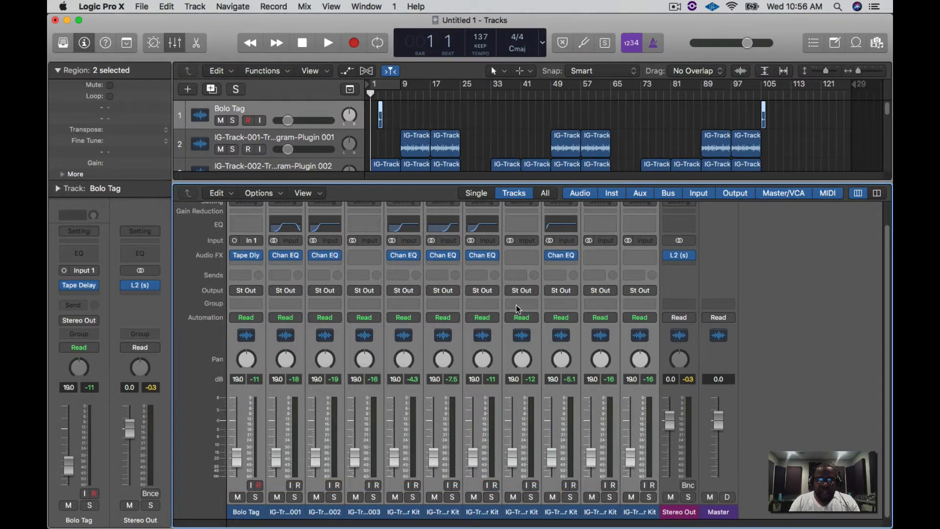
pyautogui.click(275, 257)
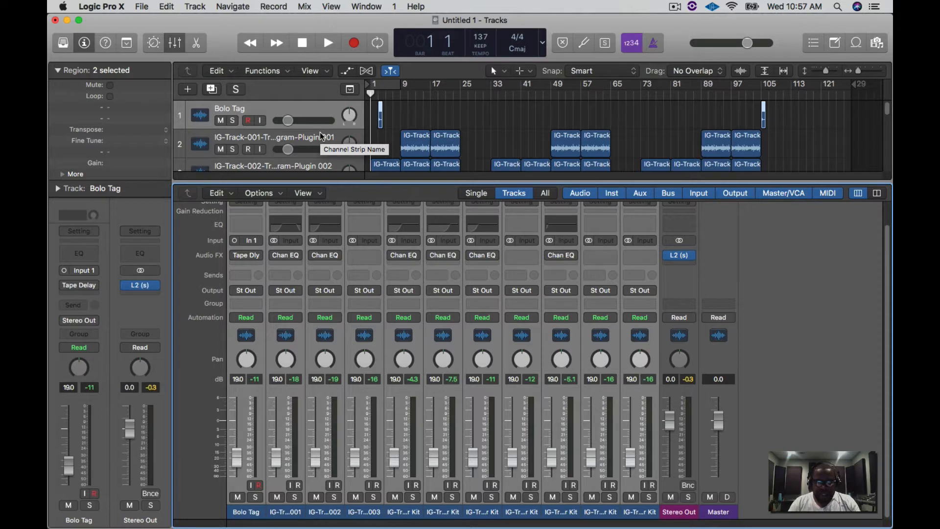
pyautogui.press('x')
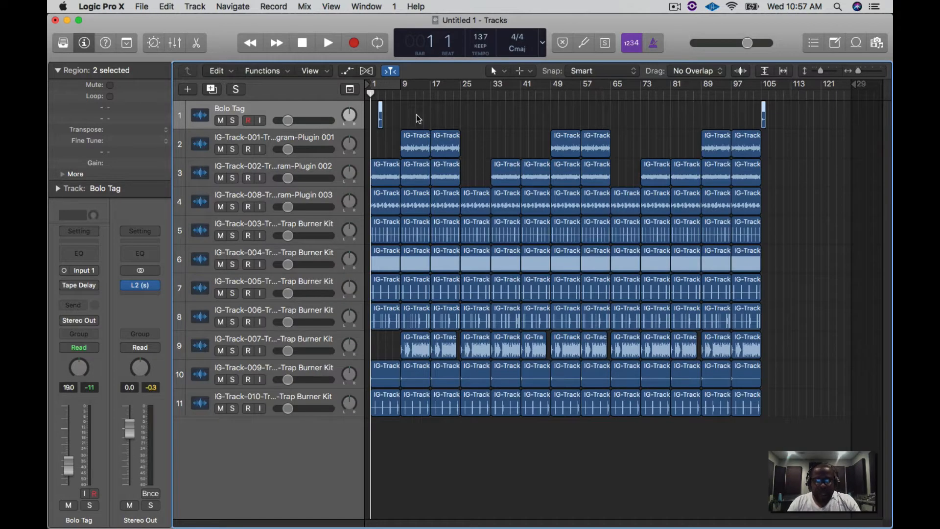
# - Mute the three Program-Plugin tracks (2, 3 and 4) and the Bolo Tag track
pyautogui.click(221, 149)
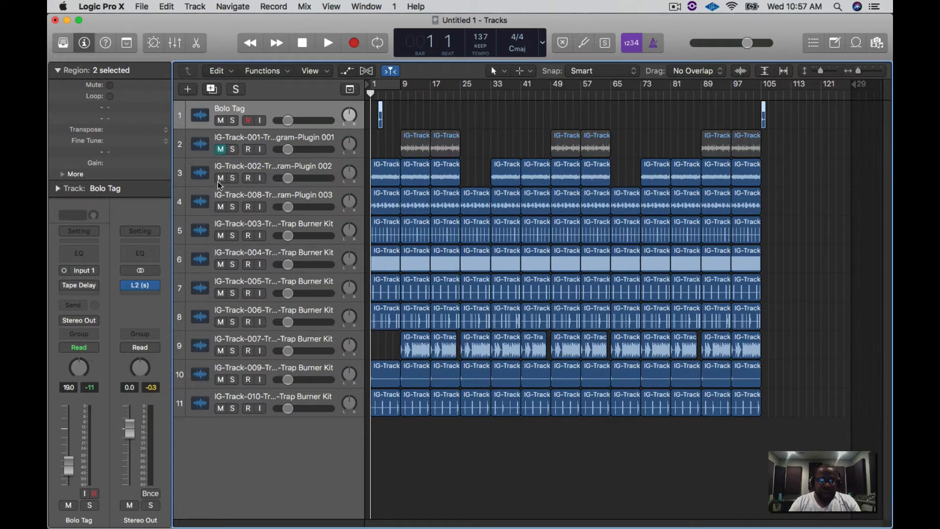
pyautogui.click(221, 178)
pyautogui.click(221, 206)
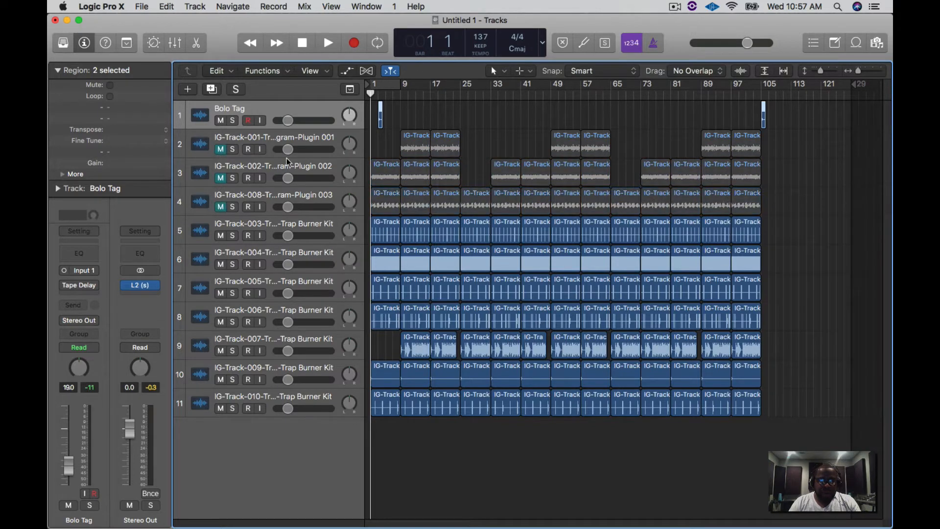
pyautogui.click(221, 121)
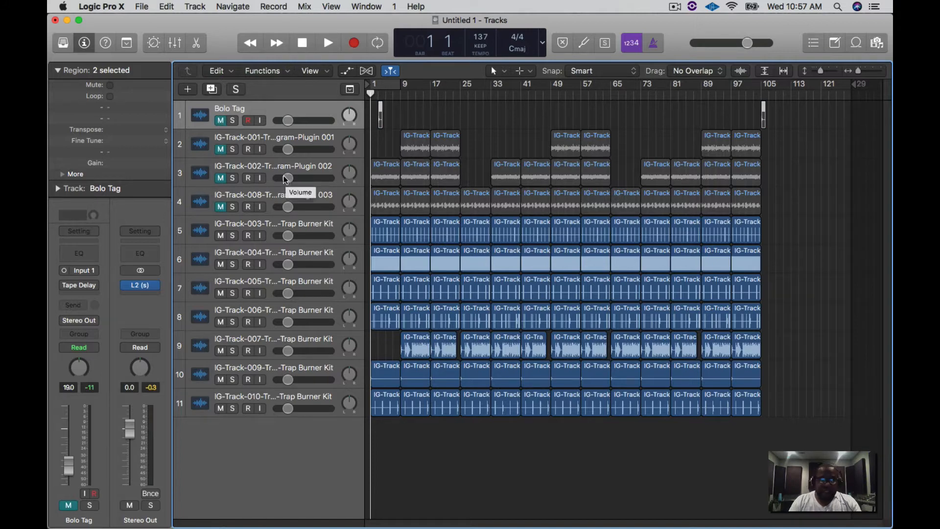
# - Solo track 5 (IG-Track-003), listen to it from bar 1, and return the playhead to the start
pyautogui.click(232, 237)
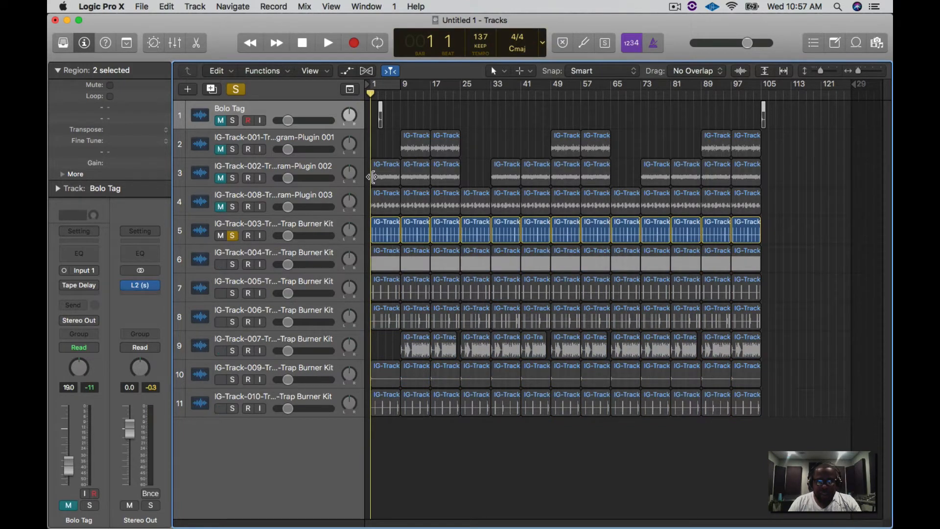
pyautogui.press('space')
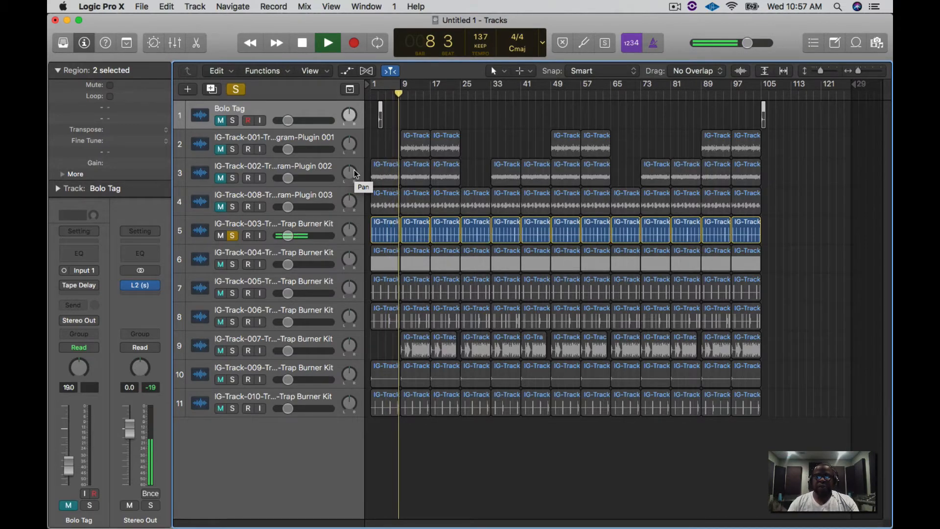
pyautogui.press('space')
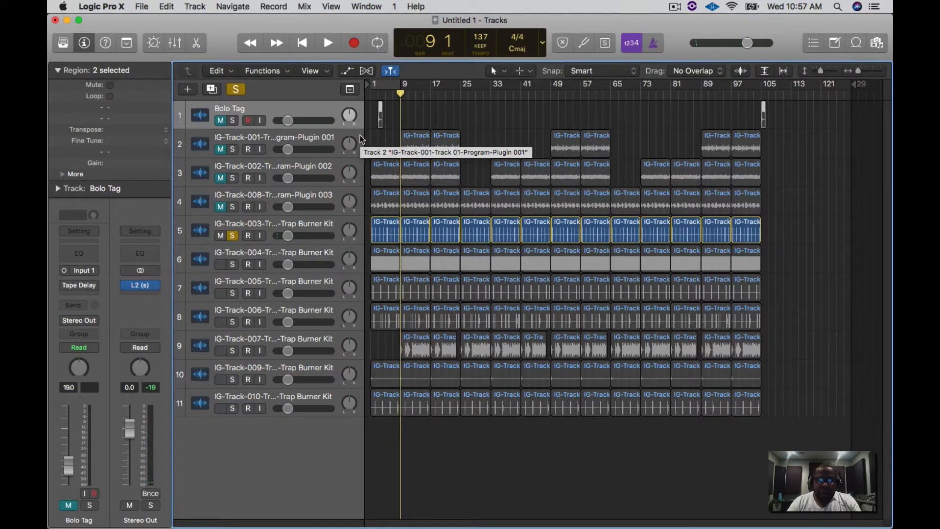
pyautogui.click(302, 43)
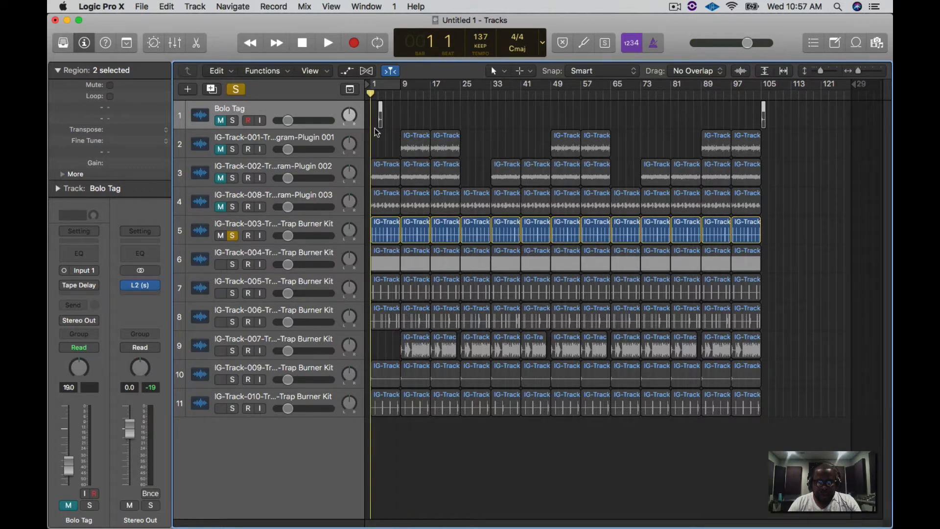
# - Raise the soloed track 5's volume to about -10.8 dB during playback, checking the L2 limiter on the stereo output
pyautogui.press('space')
pyautogui.moveTo(287, 235); pyautogui.dragTo(322, 237)
pyautogui.press('space')
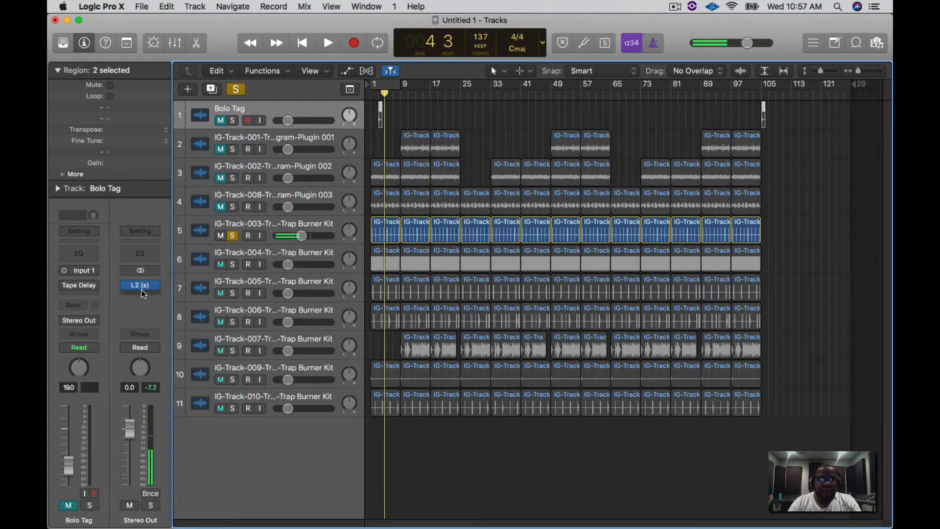
pyautogui.click(141, 289)
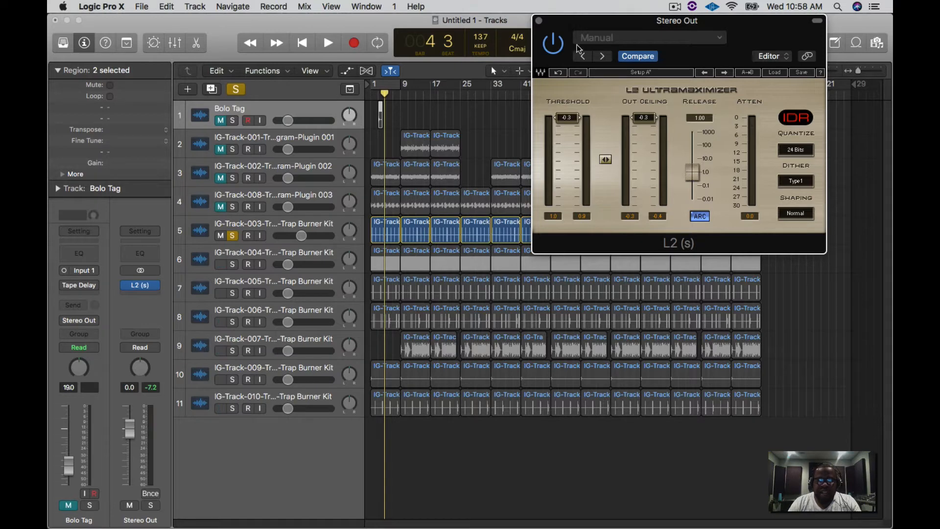
pyautogui.click(540, 21)
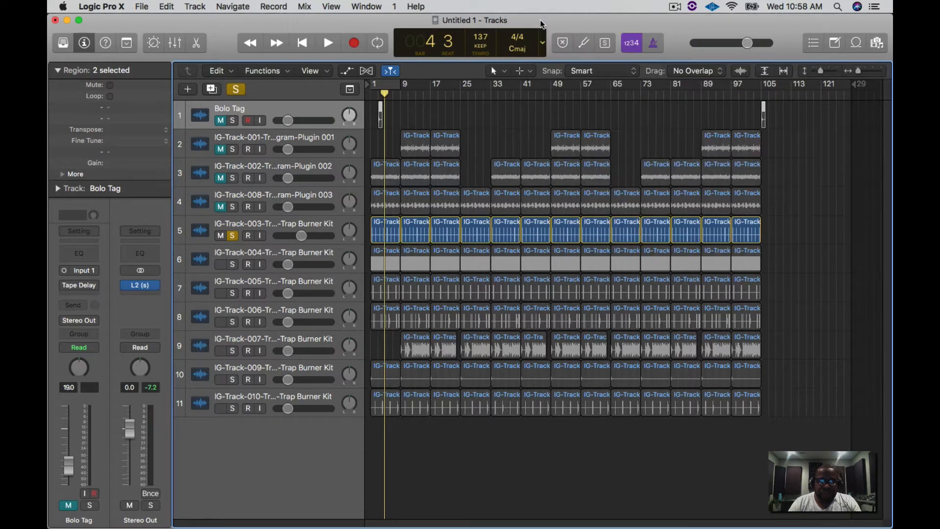
pyautogui.press('space')
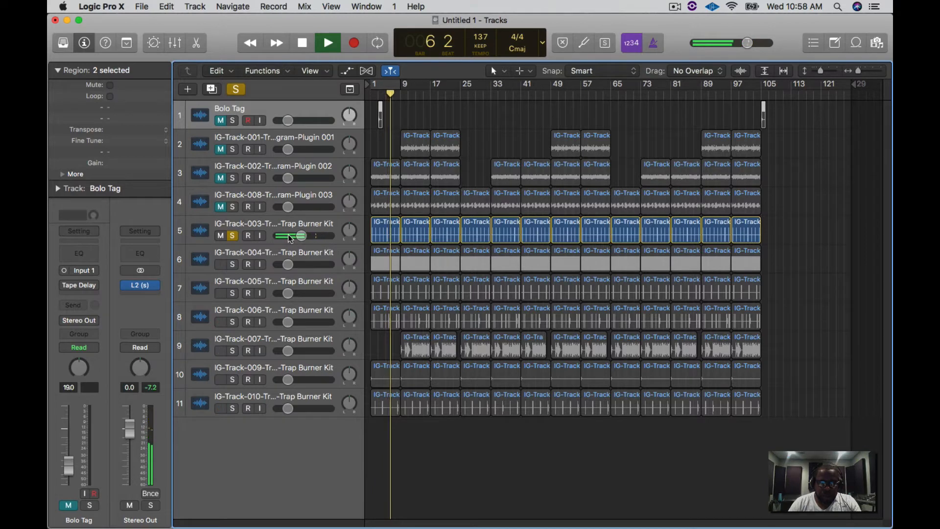
pyautogui.moveTo(298, 237); pyautogui.dragTo(298, 236)
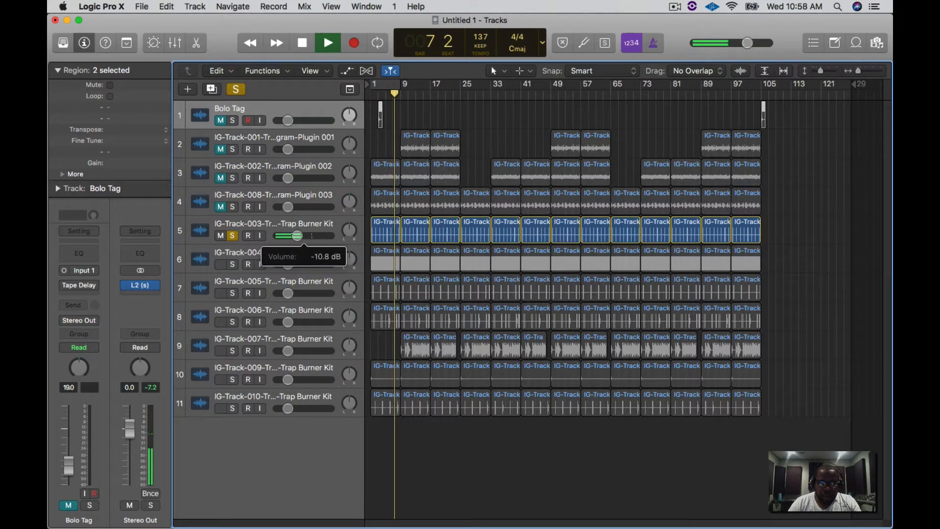
# - Add tracks 6 and 7 to the solo during playback and raise track 7's volume slightly
pyautogui.click(232, 264)
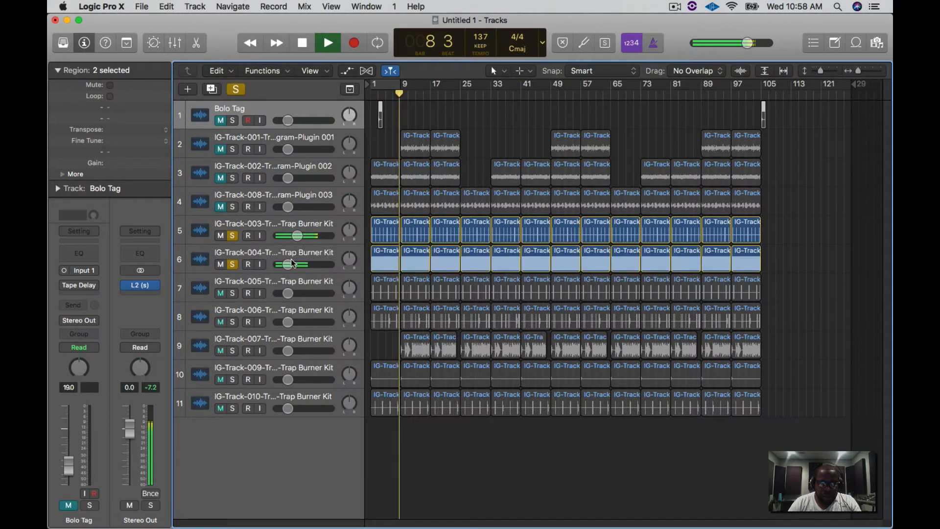
pyautogui.moveTo(291, 263); pyautogui.dragTo(290, 294)
pyautogui.click(233, 293)
pyautogui.click(288, 293)
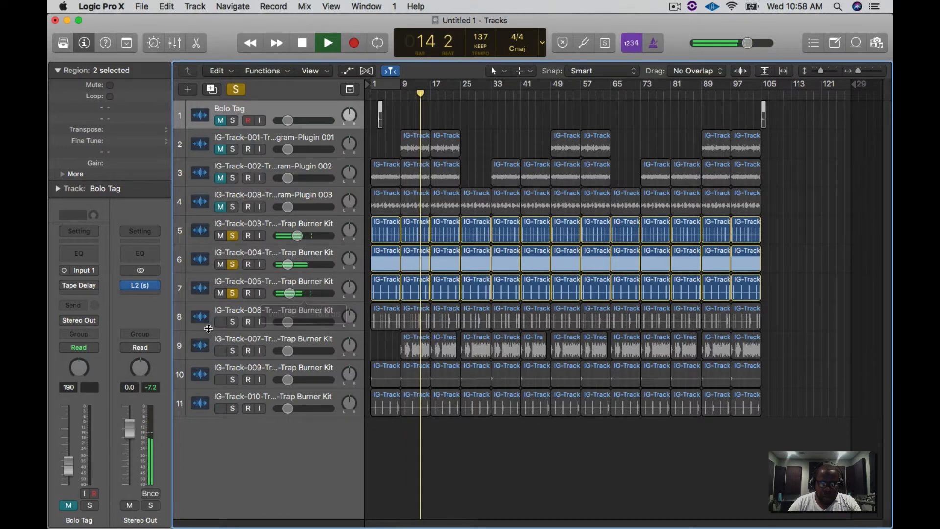
# - Add track 8 to the solo and raise its volume slightly while looping bars 9 to 17
pyautogui.click(232, 322)
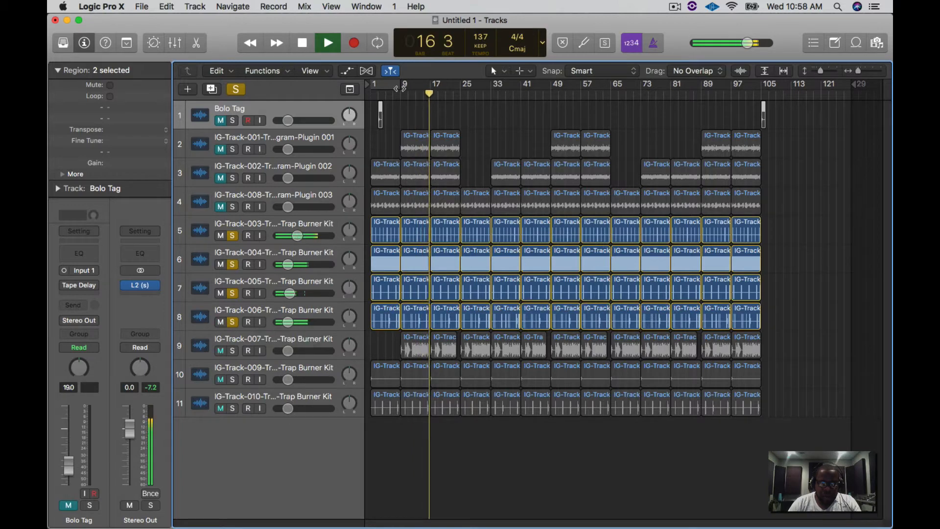
pyautogui.moveTo(396, 86)
pyautogui.mouseDown()
pyautogui.moveTo(450, 85)
pyautogui.moveTo(413, 82)
pyautogui.mouseUp()
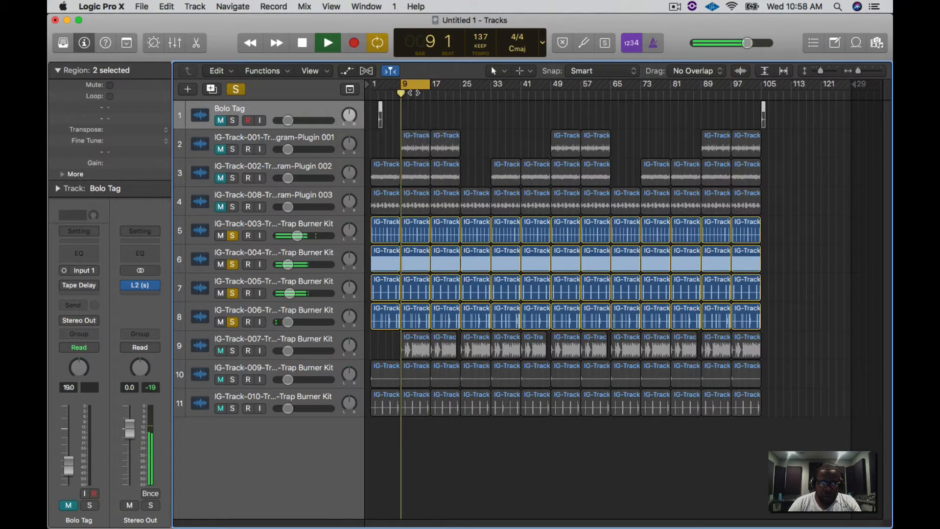
pyautogui.moveTo(288, 322); pyautogui.dragTo(290, 321)
# - Add track 9 to the solo, raise its volume, and fine-tune the levels of tracks 8 and 5 against it
pyautogui.click(233, 350)
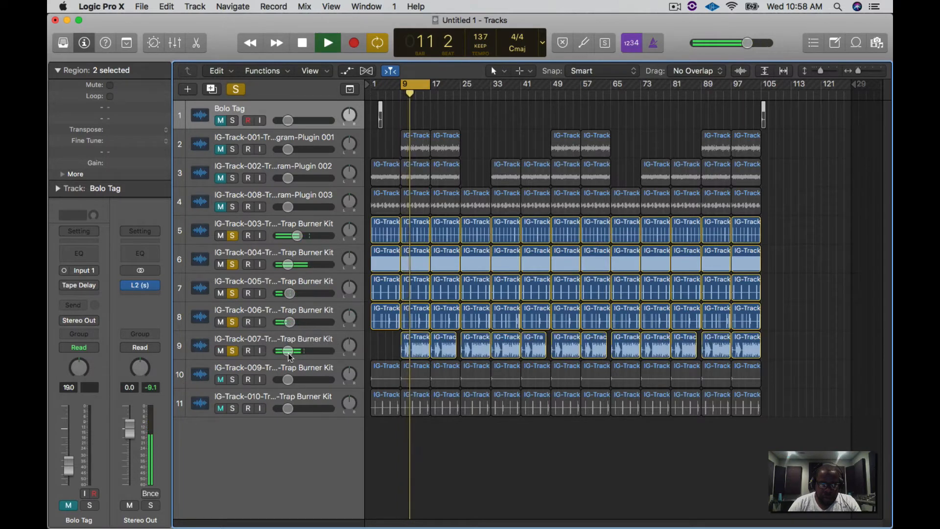
pyautogui.moveTo(287, 351); pyautogui.dragTo(292, 322)
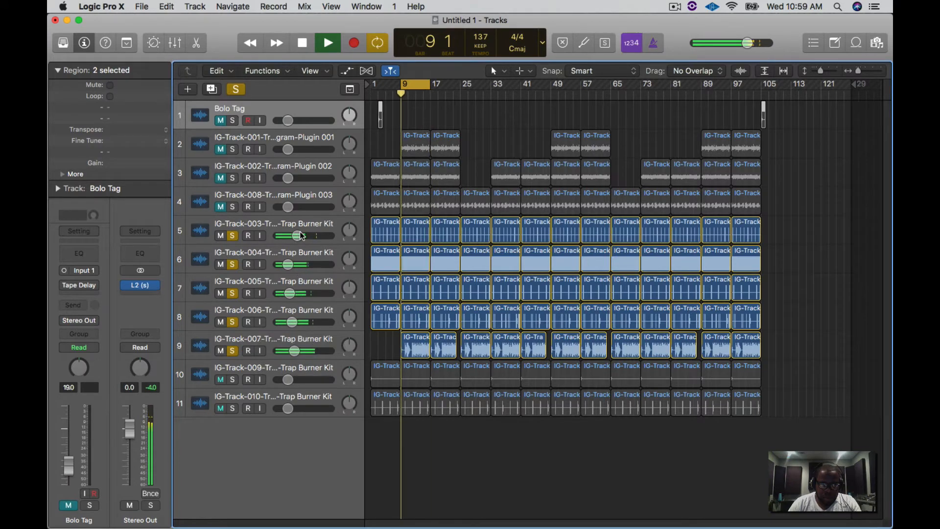
pyautogui.moveTo(297, 236); pyautogui.dragTo(297, 235)
# - Add track 10 (IG-Track-009) to the solo and raise its volume slightly, stopping and restarting playback to judge the level
pyautogui.click(234, 381)
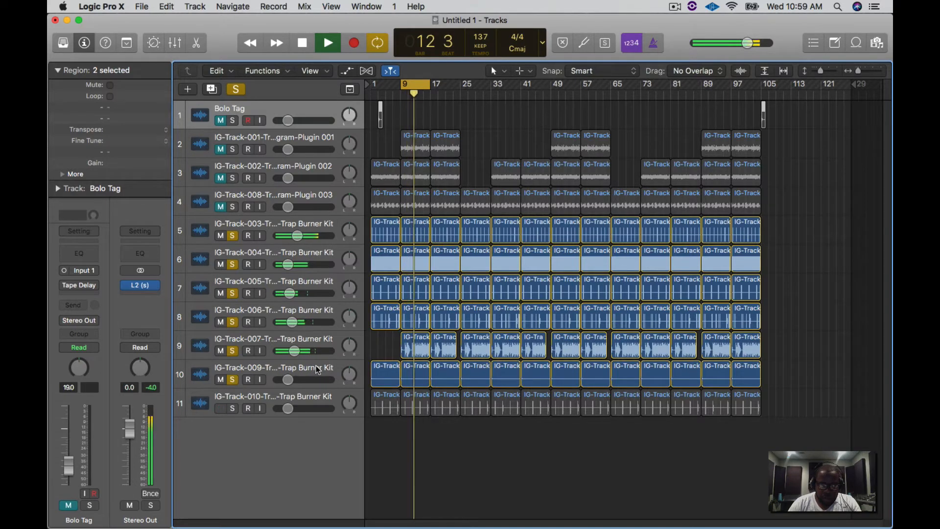
pyautogui.press('space')
pyautogui.press('space')
pyautogui.moveTo(286, 379)
pyautogui.mouseDown()
pyautogui.moveTo(300, 381)
pyautogui.moveTo(292, 380)
pyautogui.mouseUp()
pyautogui.press('space')
pyautogui.press('space')
# - Add track 11 to the solo with its volume slightly raised, and nudge up the levels of tracks 8, 6 and 5
pyautogui.click(232, 408)
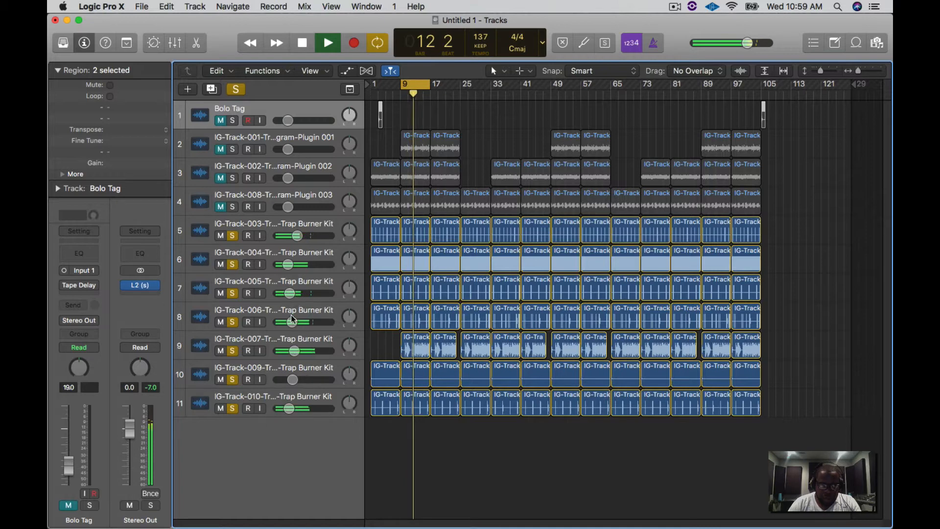
pyautogui.moveTo(291, 322); pyautogui.dragTo(292, 322)
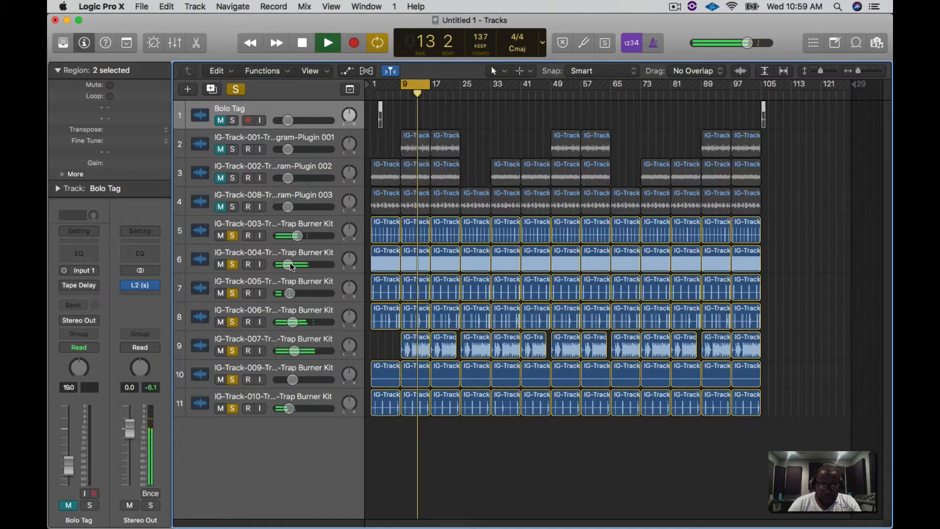
pyautogui.moveTo(290, 264); pyautogui.dragTo(300, 236)
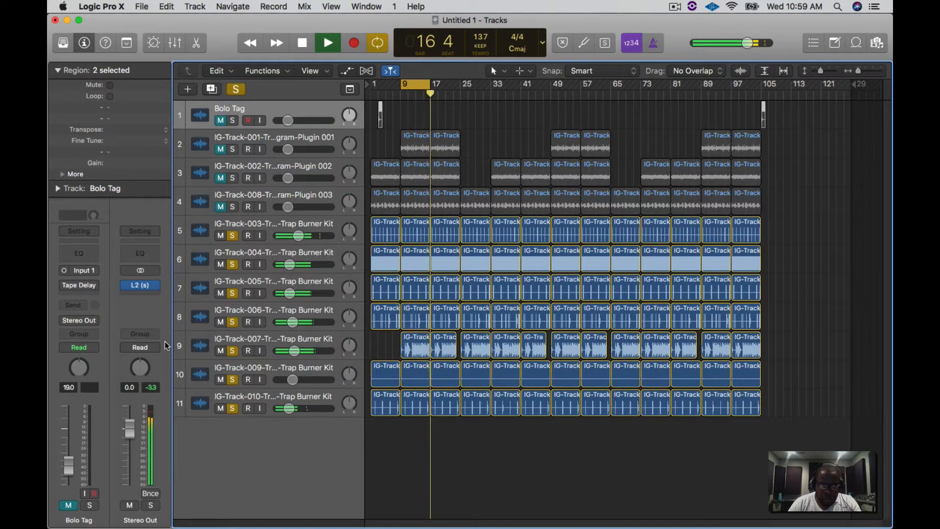
# - Check the drum mix's level in the stereo output's L2 limiter, and stop playback
pyautogui.click(143, 285)
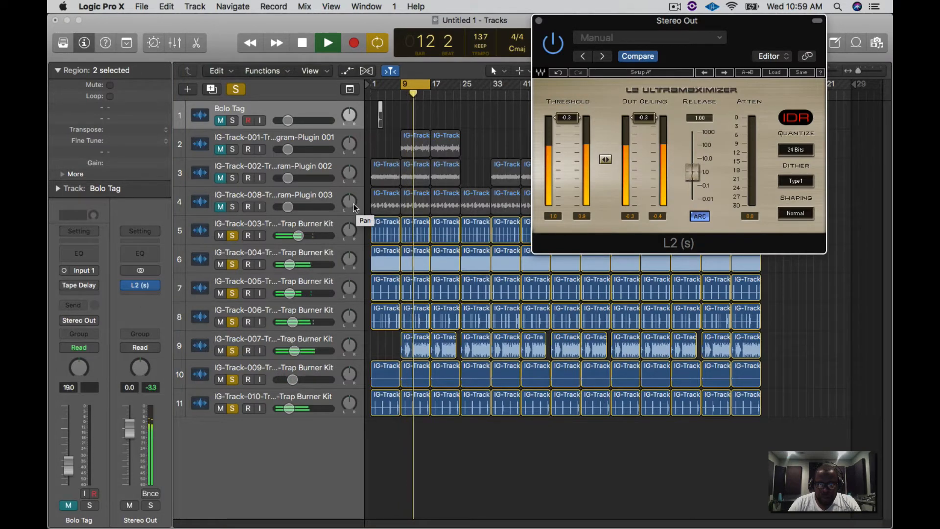
pyautogui.click(539, 21)
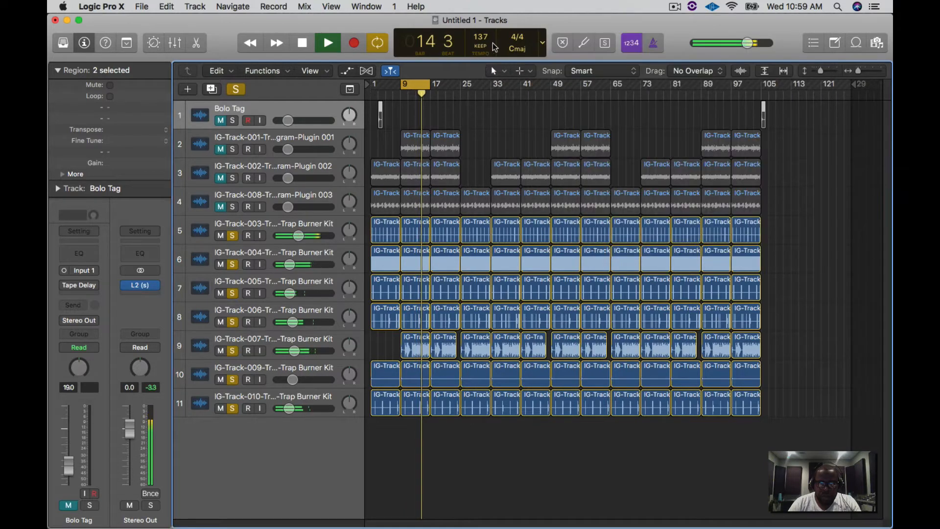
pyautogui.click(302, 43)
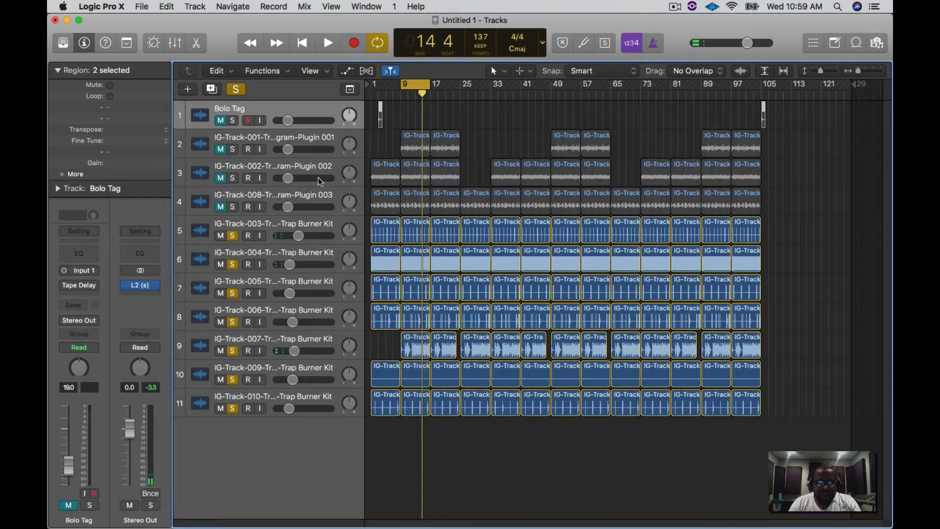
# - Unmute and solo track 4 (IG-Track-008), and raise its volume slightly while playing the loop from bar 9
pyautogui.click(221, 209)
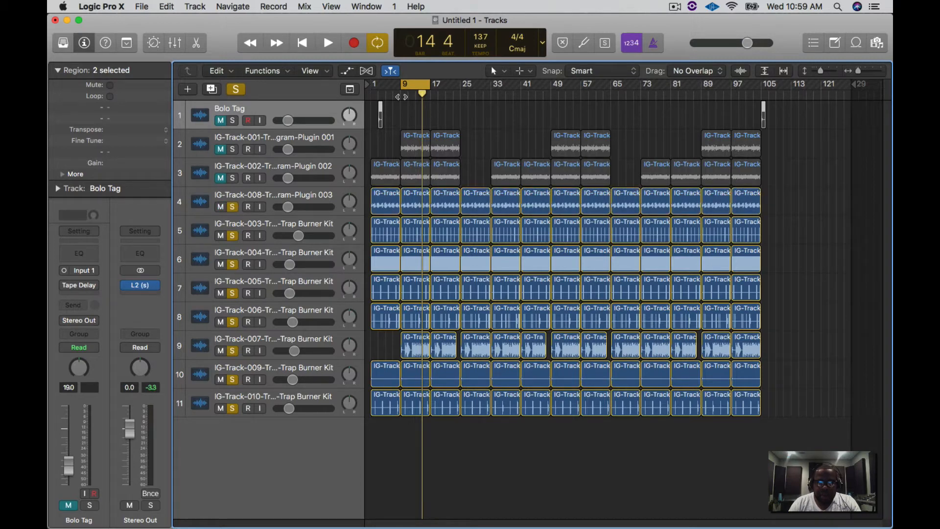
pyautogui.click(400, 96)
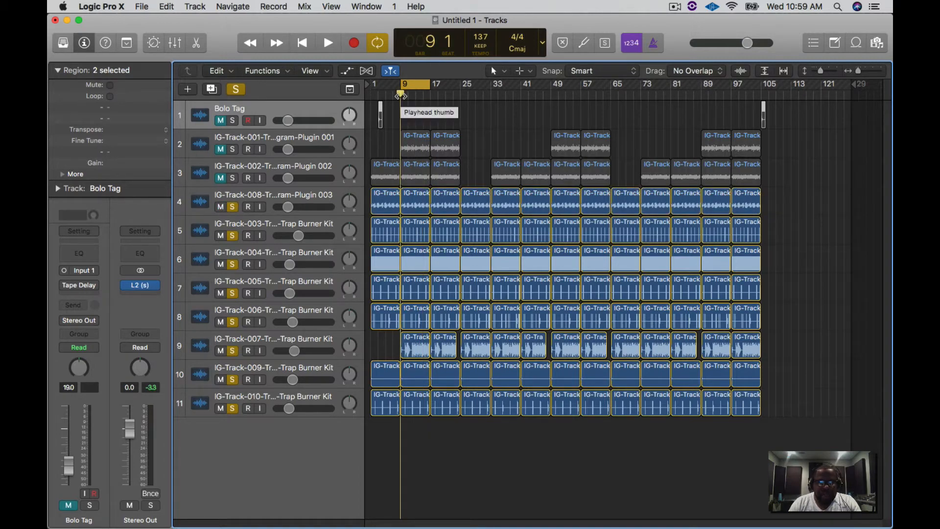
pyautogui.press('space')
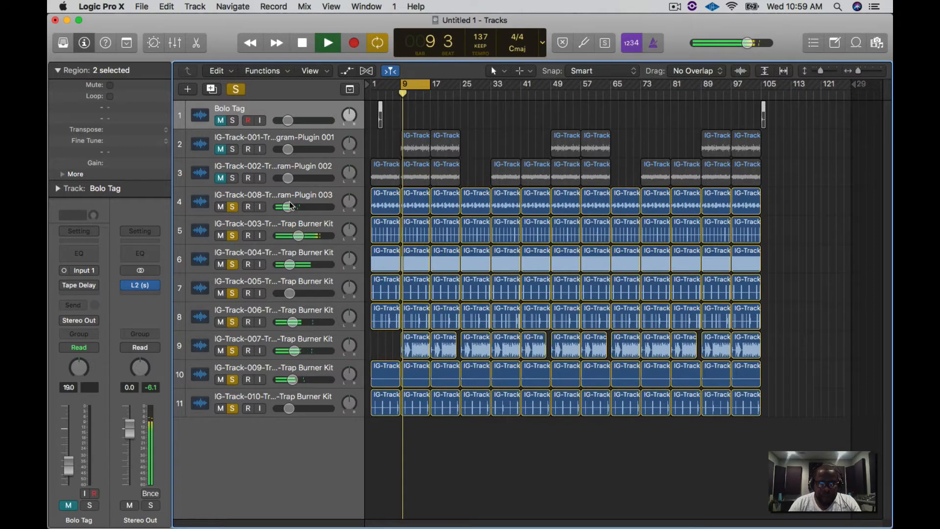
pyautogui.moveTo(304, 209)
pyautogui.moveTo(289, 207); pyautogui.dragTo(294, 207)
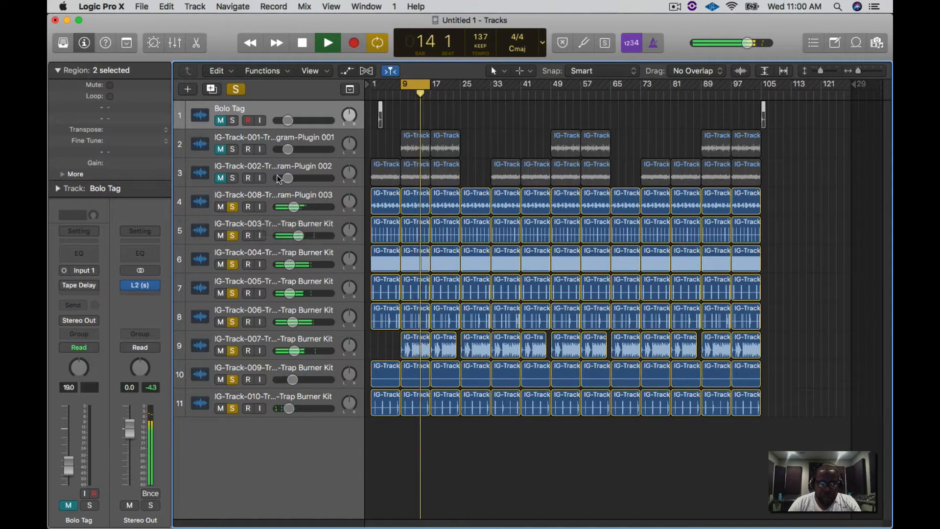
# - Unmute and solo track 3 (IG-Track-002), and raise its volume to about -14.4 dB during playback
pyautogui.click(221, 179)
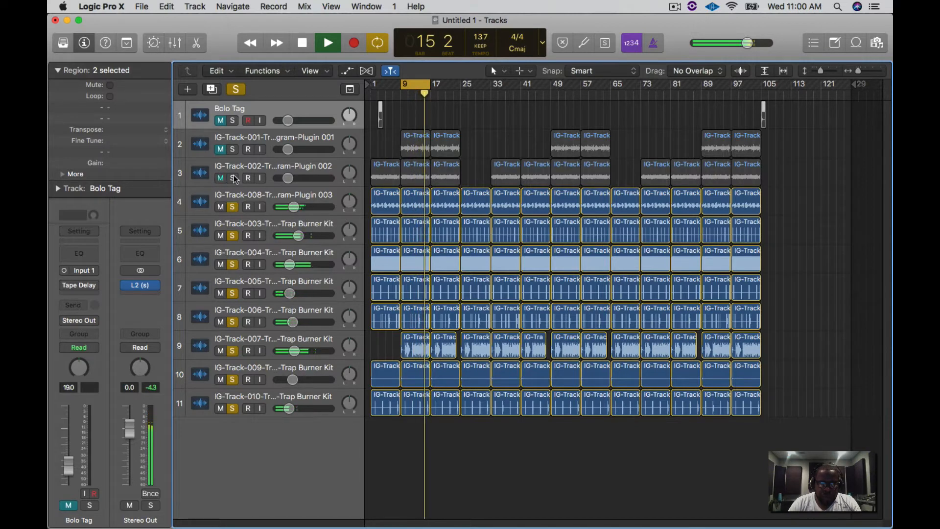
pyautogui.click(233, 178)
pyautogui.moveTo(287, 178); pyautogui.dragTo(293, 178)
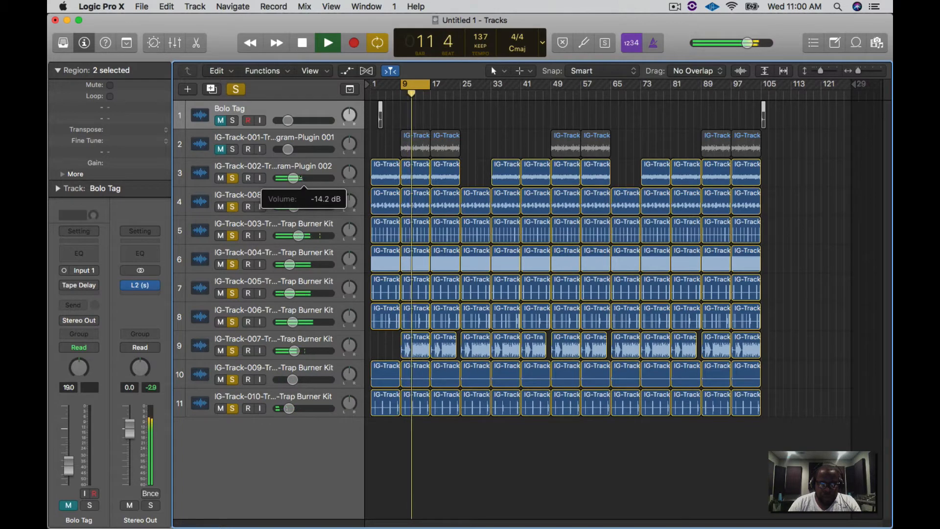
# - Unmute and solo track 2 (IG-Track-001), and raise its volume to about -14.2 dB during playback
pyautogui.click(221, 150)
pyautogui.click(222, 150)
pyautogui.click(289, 149)
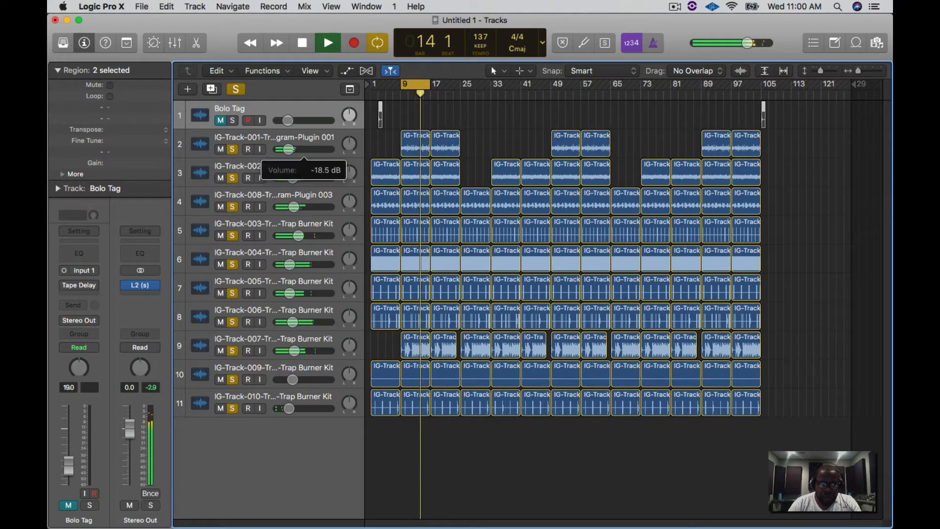
pyautogui.moveTo(291, 149); pyautogui.dragTo(293, 149)
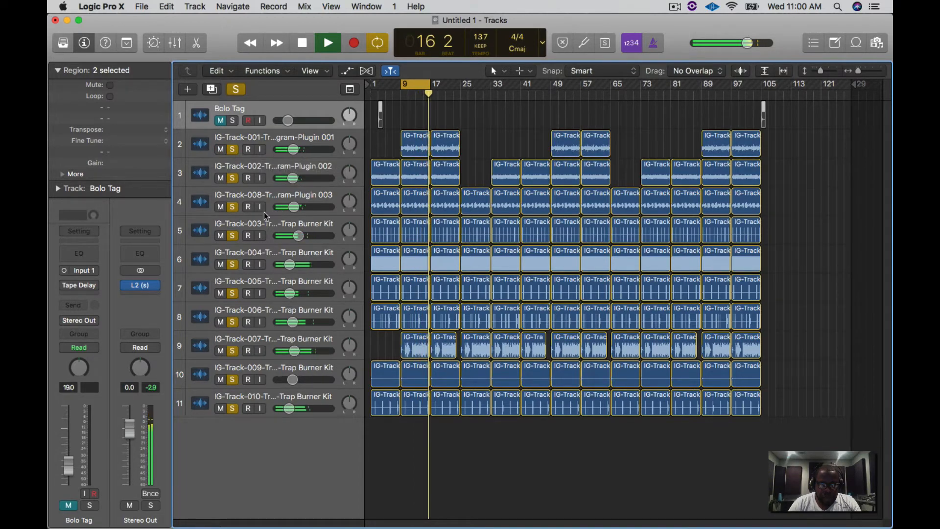
# - Nudge up the volumes of tracks 5, 9, 7 and 10 slightly while the loop plays
pyautogui.click(299, 236)
pyautogui.moveTo(298, 235); pyautogui.dragTo(303, 238)
pyautogui.moveTo(299, 349); pyautogui.dragTo(295, 293)
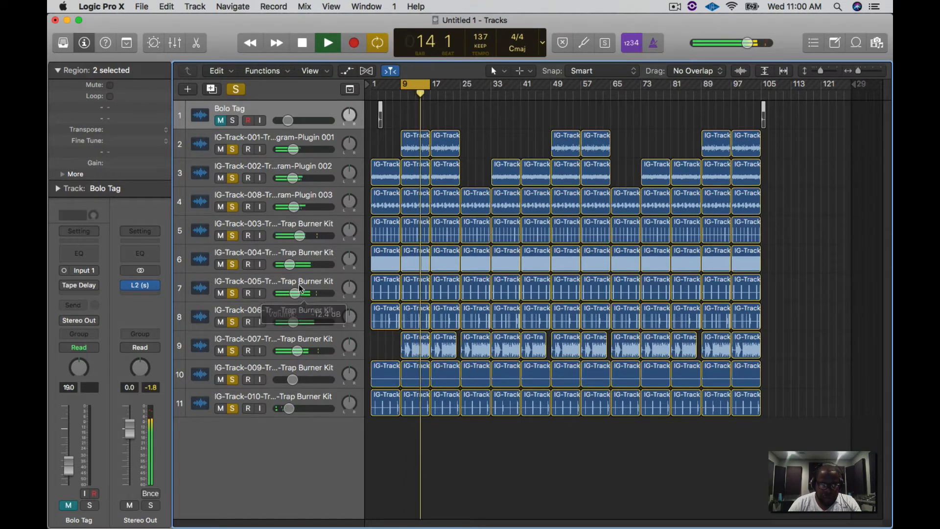
pyautogui.moveTo(292, 380); pyautogui.dragTo(293, 379)
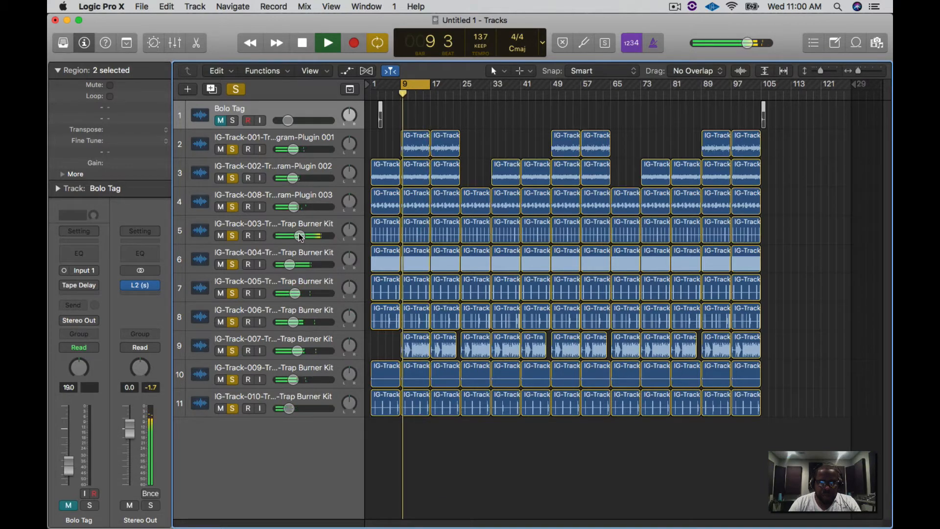
pyautogui.moveTo(299, 234); pyautogui.dragTo(299, 235)
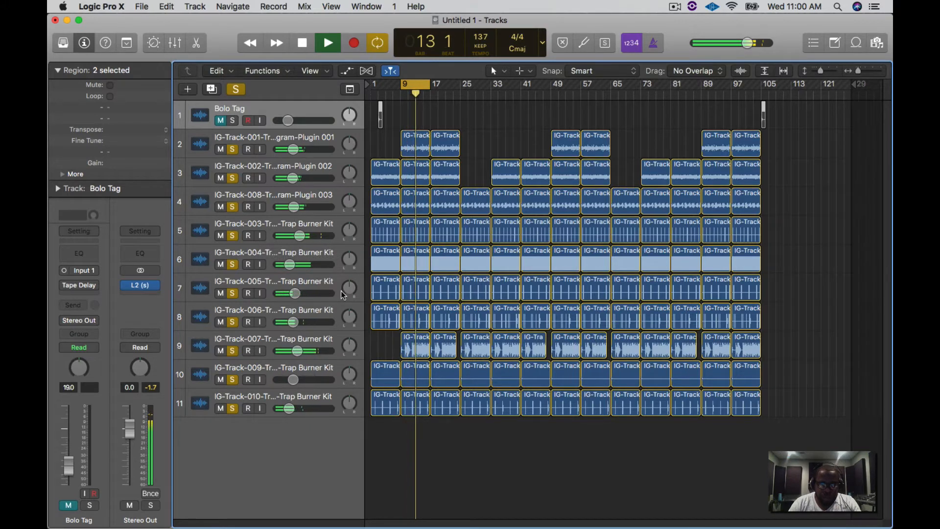
# - Pan tracks 7 and 8 slightly off-centre, stopping and restarting playback to judge the stereo placement
pyautogui.press('space')
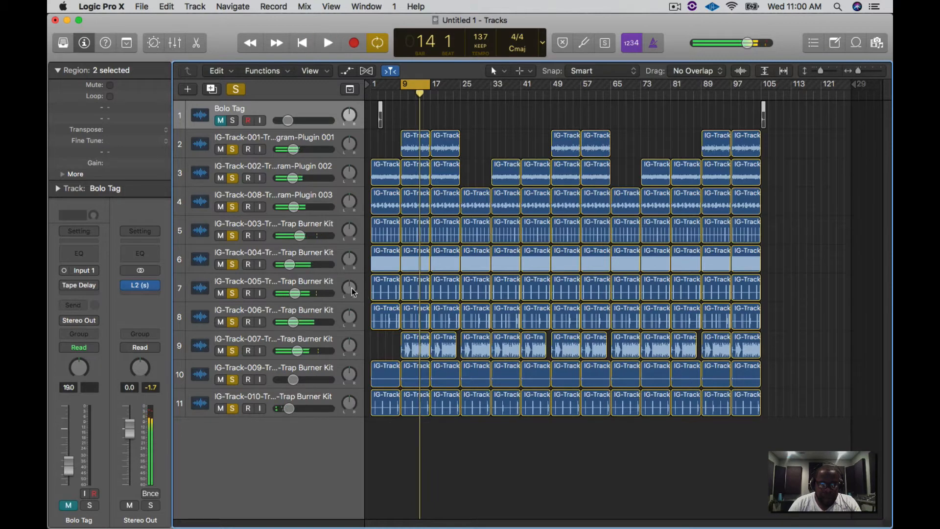
pyautogui.moveTo(353, 291); pyautogui.dragTo(352, 291)
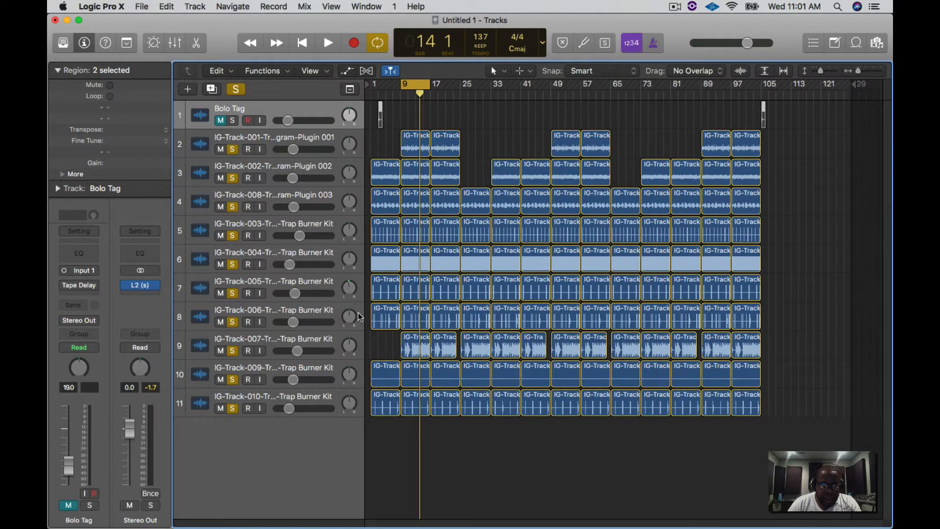
pyautogui.press('space')
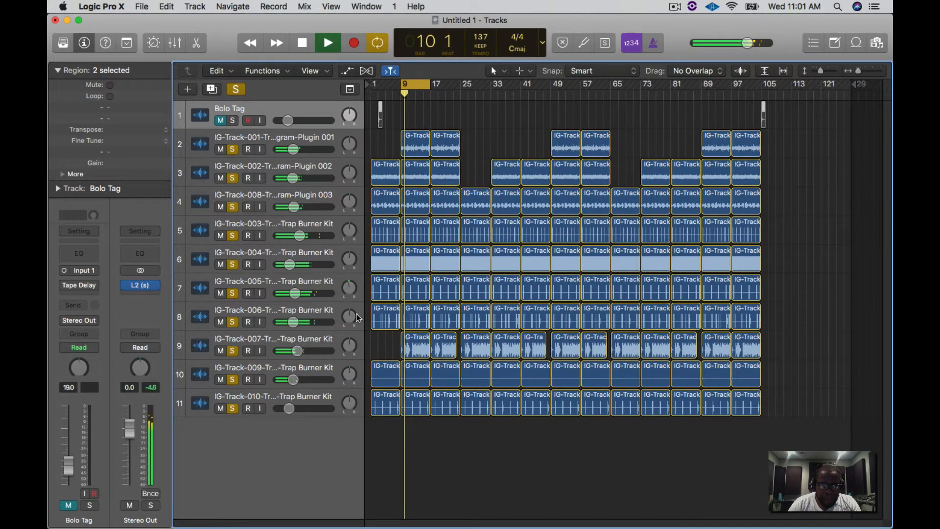
pyautogui.press('space')
pyautogui.moveTo(349, 317); pyautogui.dragTo(349, 316)
pyautogui.press('space')
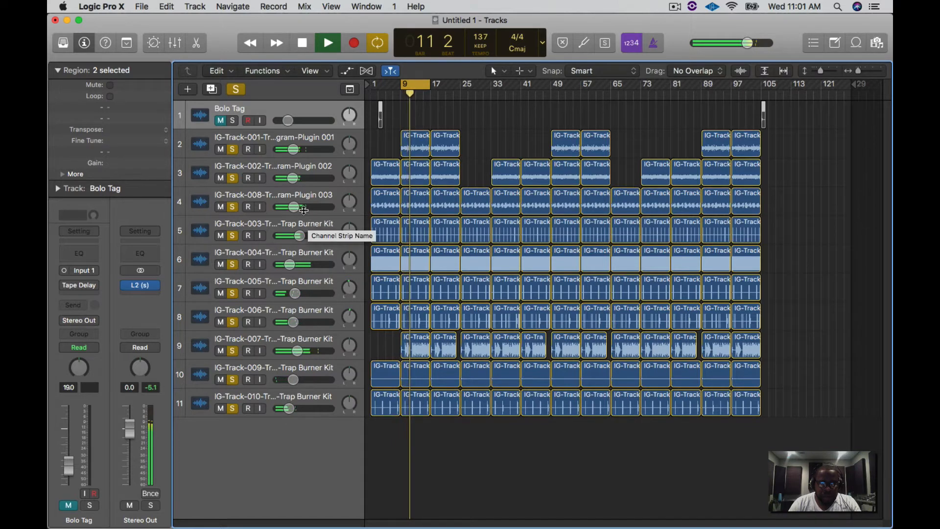
pyautogui.press('space')
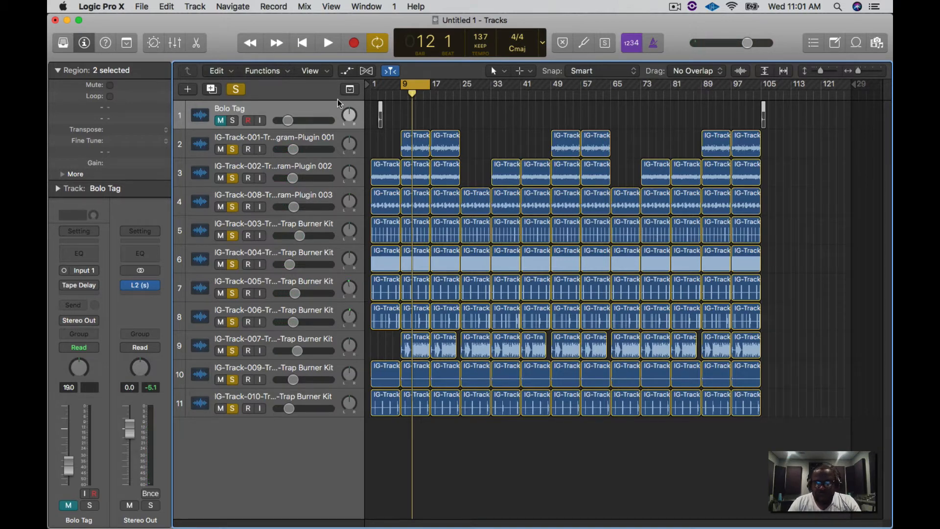
# - Clear all solos, solo only track 2 (IG-Track-001) for a brief audition, and turn on its Channel EQ
pyautogui.click(512, 116)
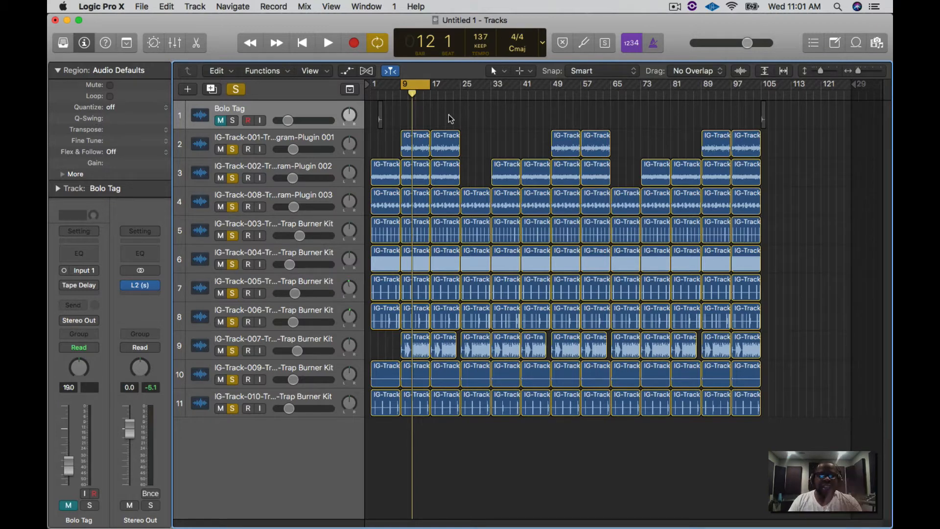
pyautogui.click(309, 142)
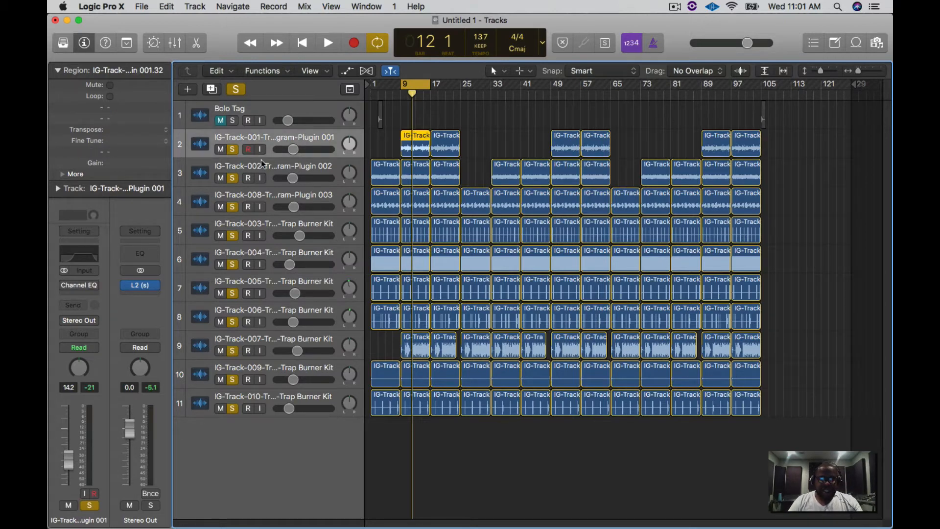
pyautogui.click(238, 90)
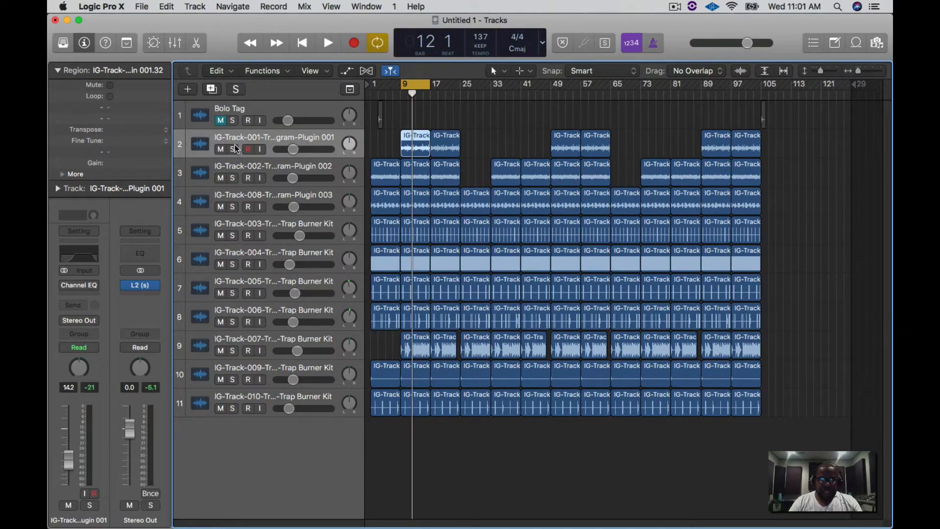
pyautogui.click(233, 149)
pyautogui.press('space')
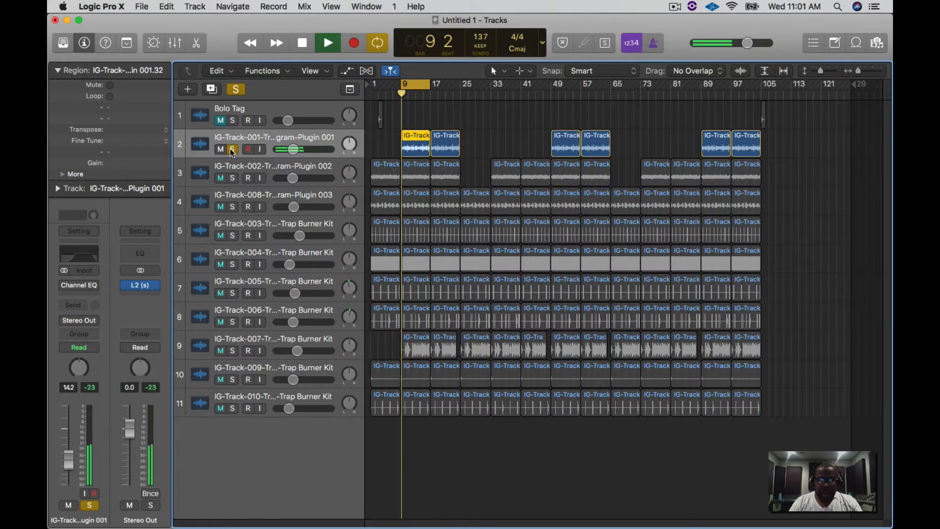
pyautogui.press('space')
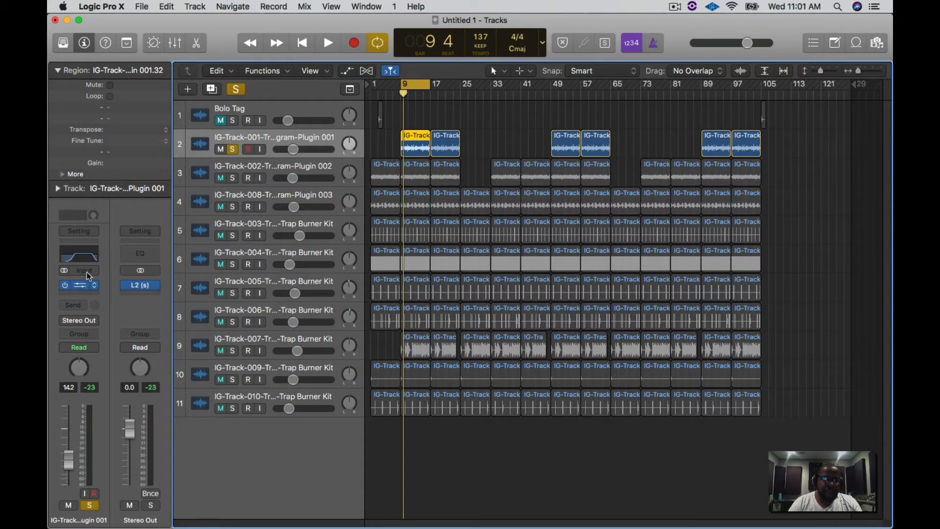
# - Open track 2's Channel EQ and compare the sound bypassed and active during playback, leaving the EQ enabled when closing it
pyautogui.click(82, 254)
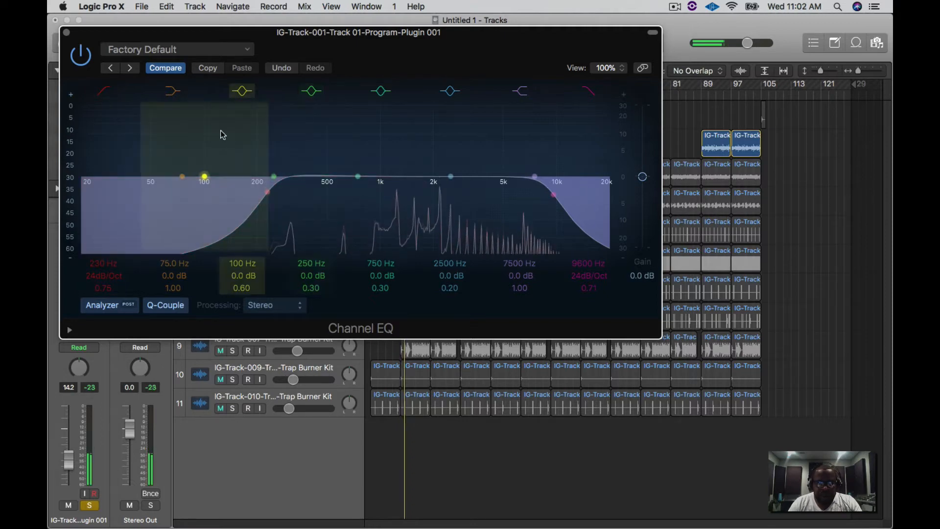
pyautogui.click(81, 56)
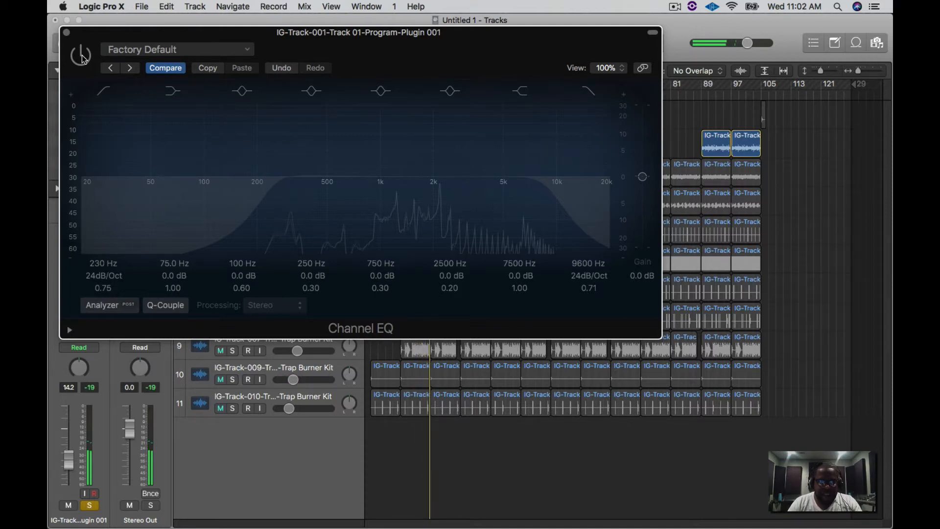
pyautogui.click(82, 57)
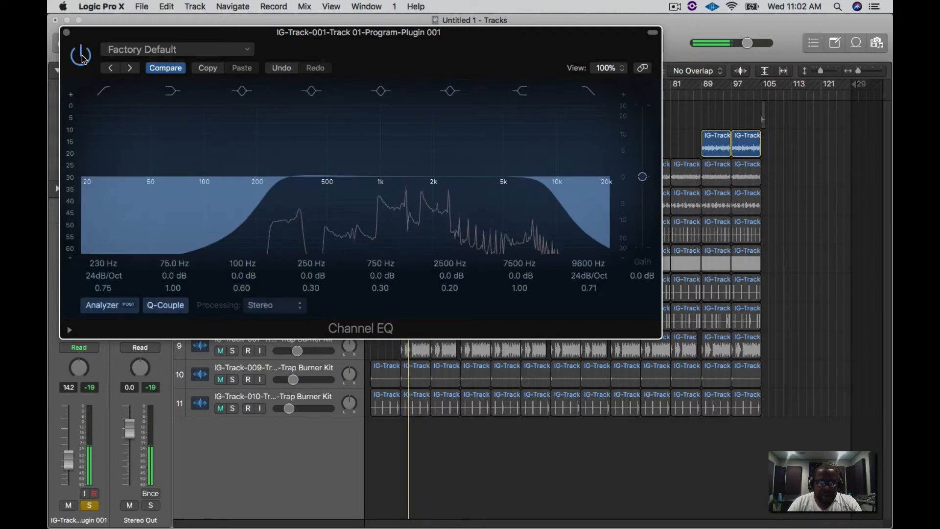
pyautogui.click(82, 57)
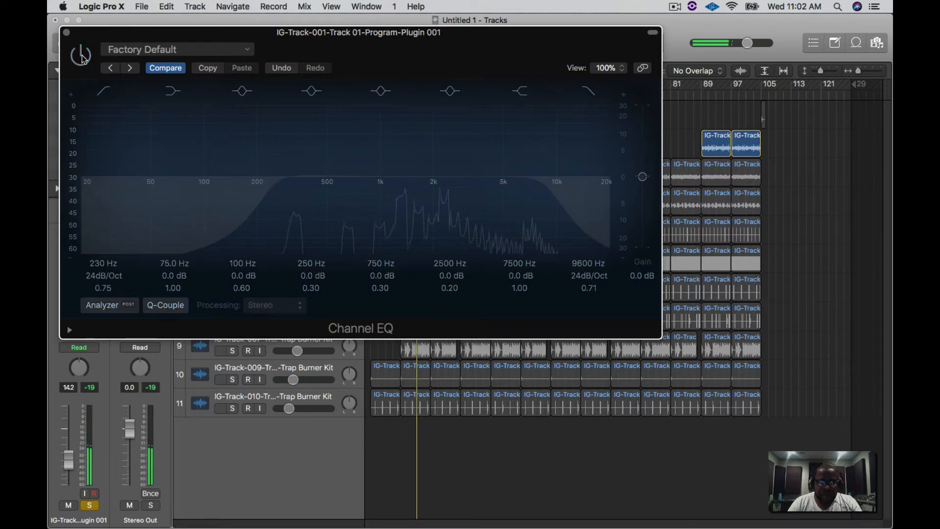
pyautogui.click(82, 57)
pyautogui.click(82, 57)
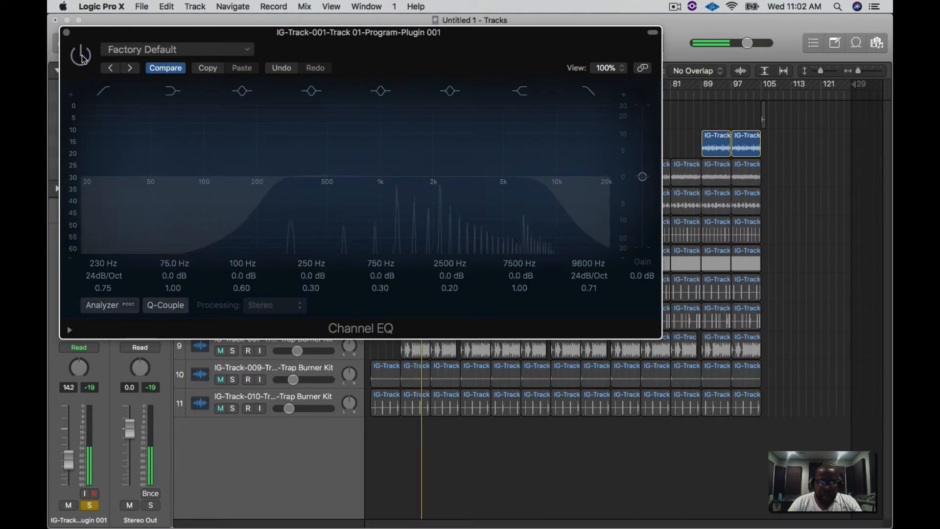
pyautogui.click(82, 56)
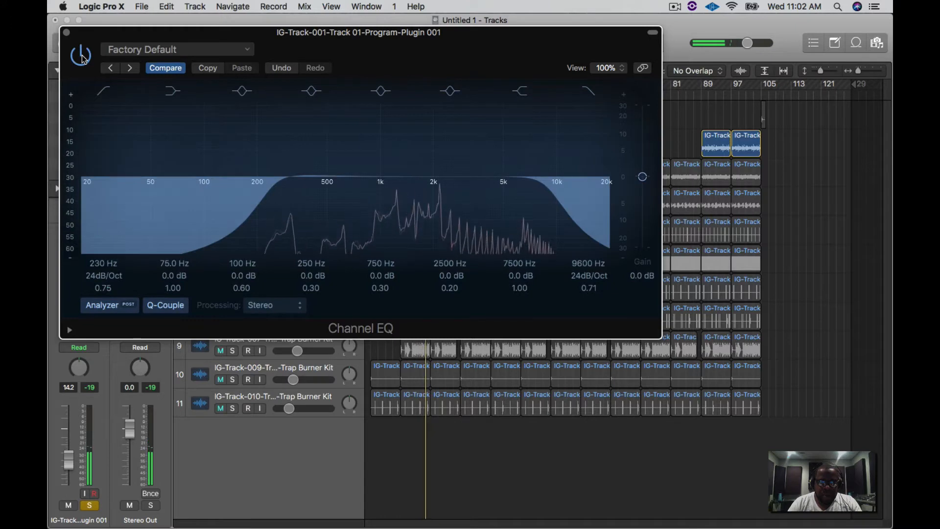
pyautogui.click(66, 33)
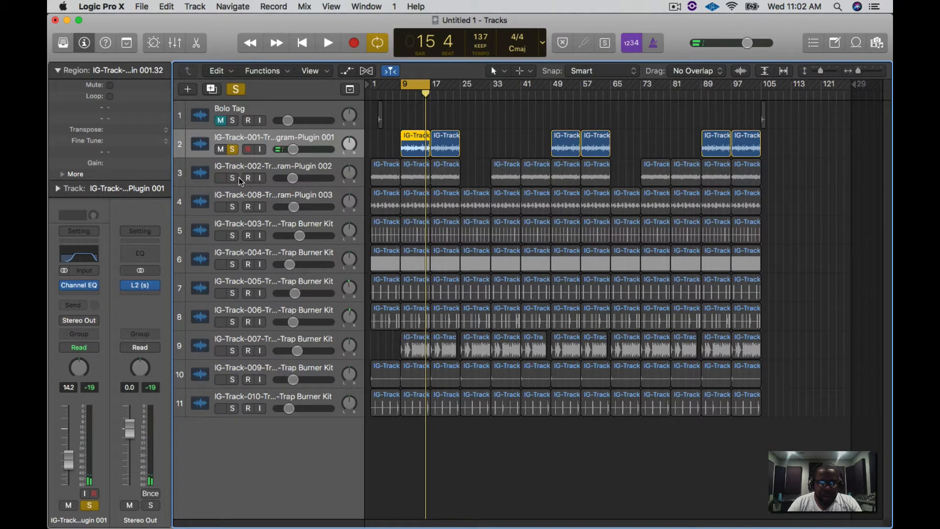
# - Turn on the Channel EQ of track 3 (IG-Track-002), audition the track alone, and clear its solo
pyautogui.click(279, 170)
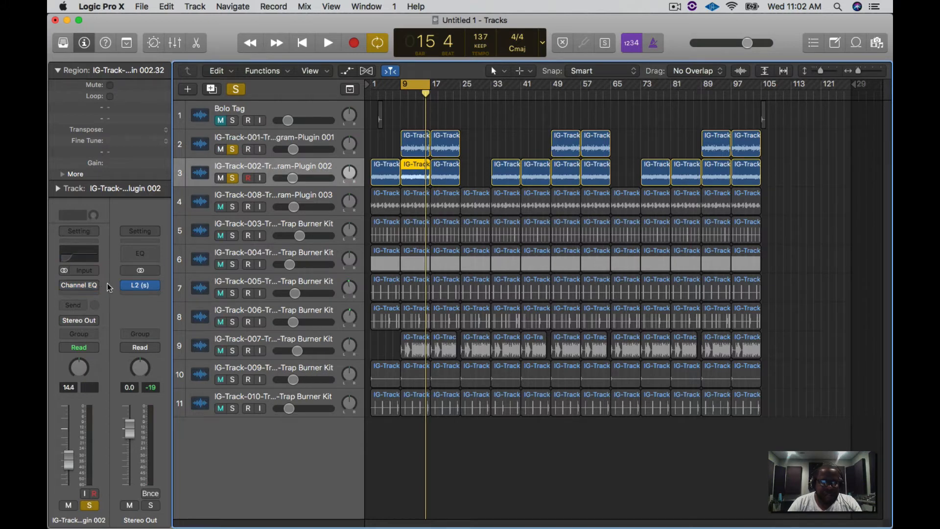
pyautogui.click(66, 283)
pyautogui.press('space')
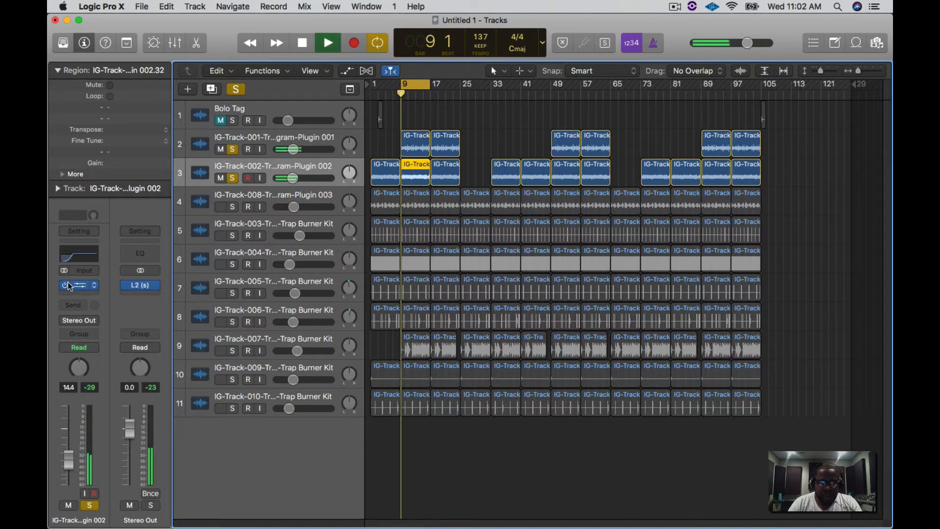
pyautogui.click(233, 149)
pyautogui.moveTo(78, 284)
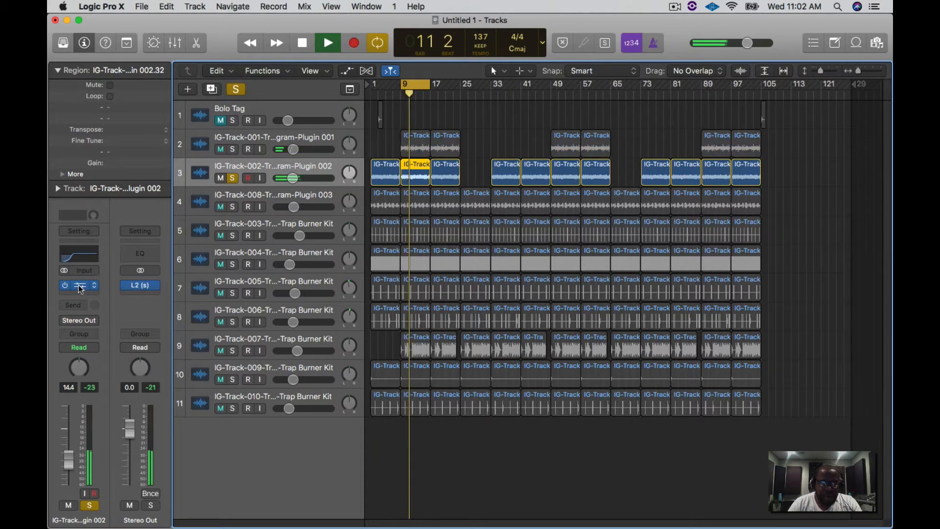
pyautogui.press('space')
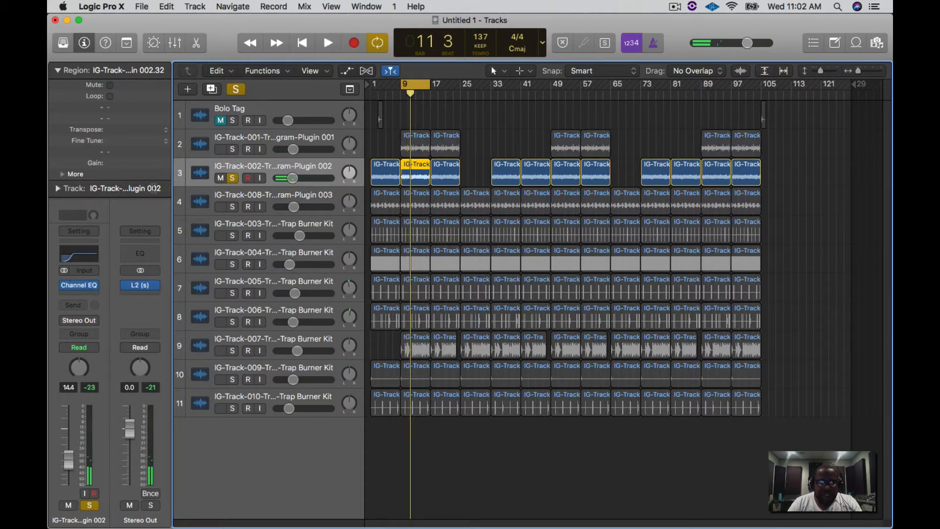
pyautogui.click(233, 178)
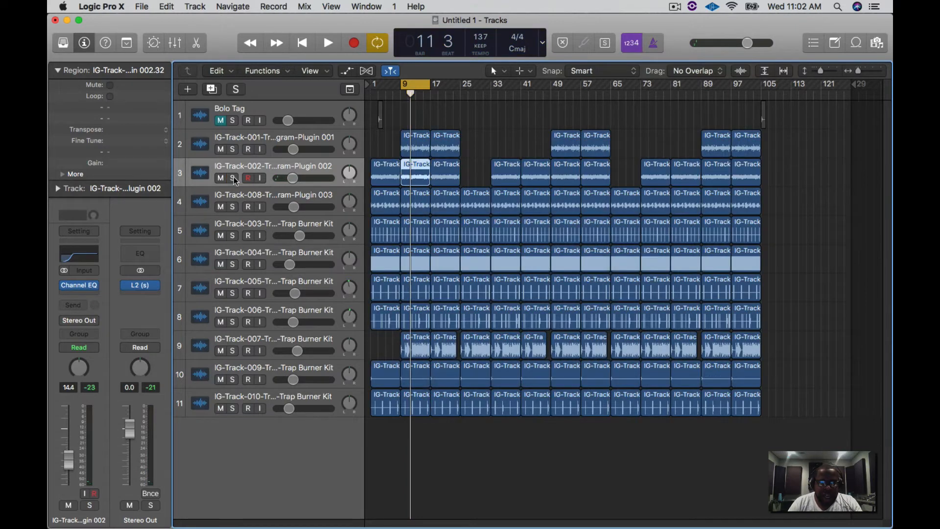
# - Audition track 4 (IG-Track-008) in solo from bar 9, and clear its solo
pyautogui.click(235, 207)
pyautogui.click(239, 200)
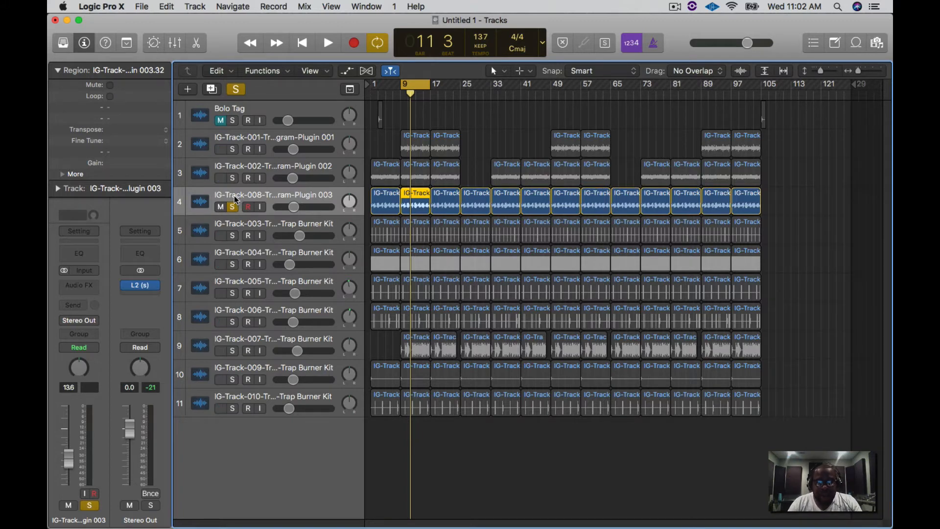
pyautogui.press('space')
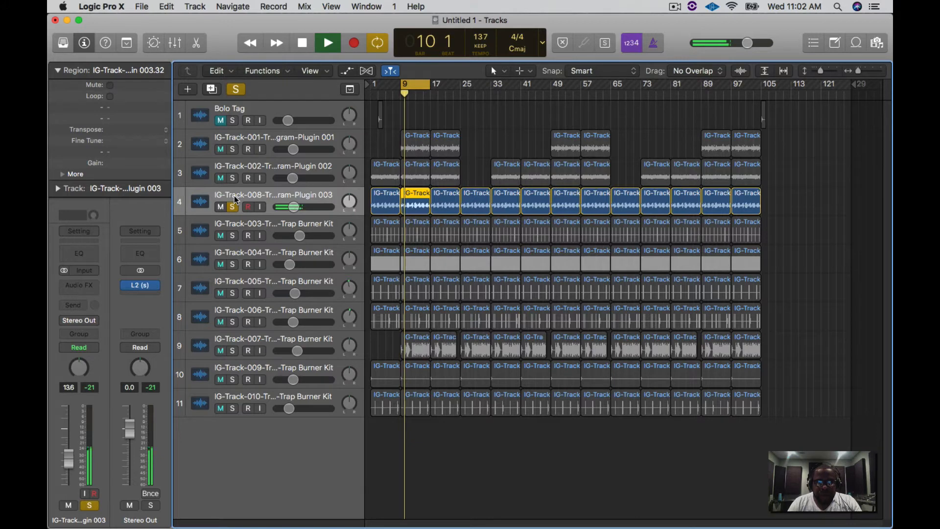
pyautogui.press('space')
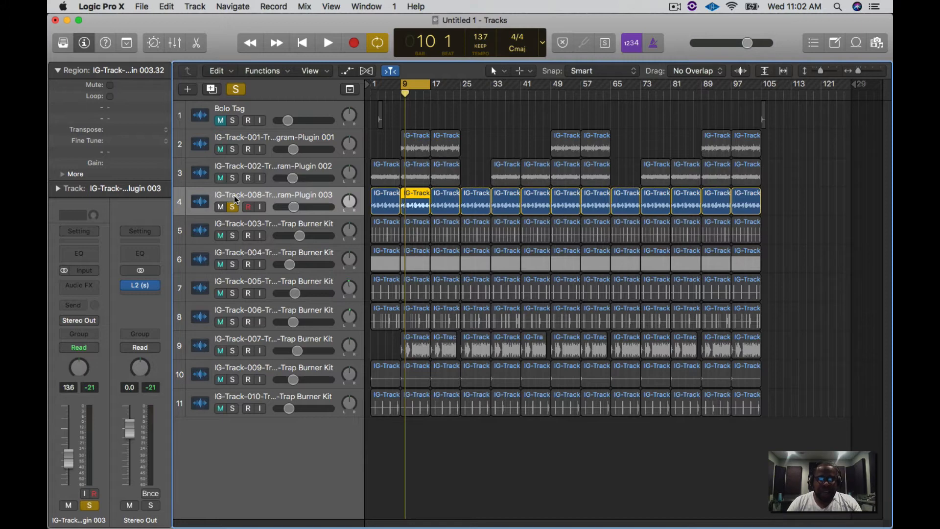
pyautogui.click(233, 208)
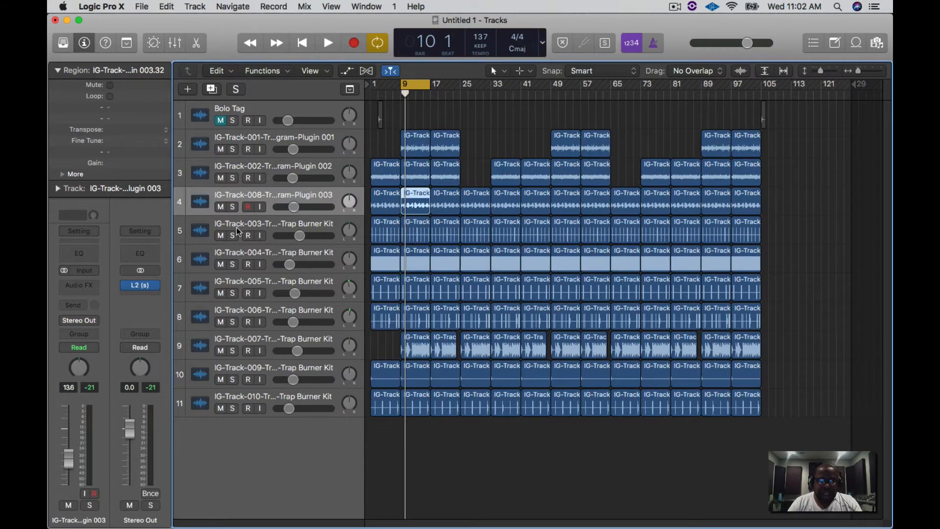
# - Turn on the Channel EQ of track 5 (IG-Track-003) and set its low cut to about 360 Hz with Q 0.75 during playback
pyautogui.click(234, 224)
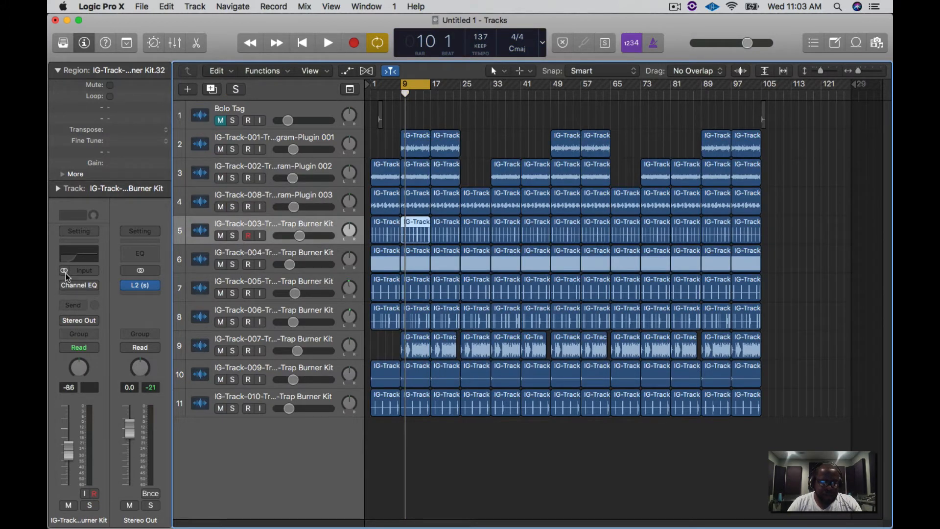
pyautogui.moveTo(63, 288)
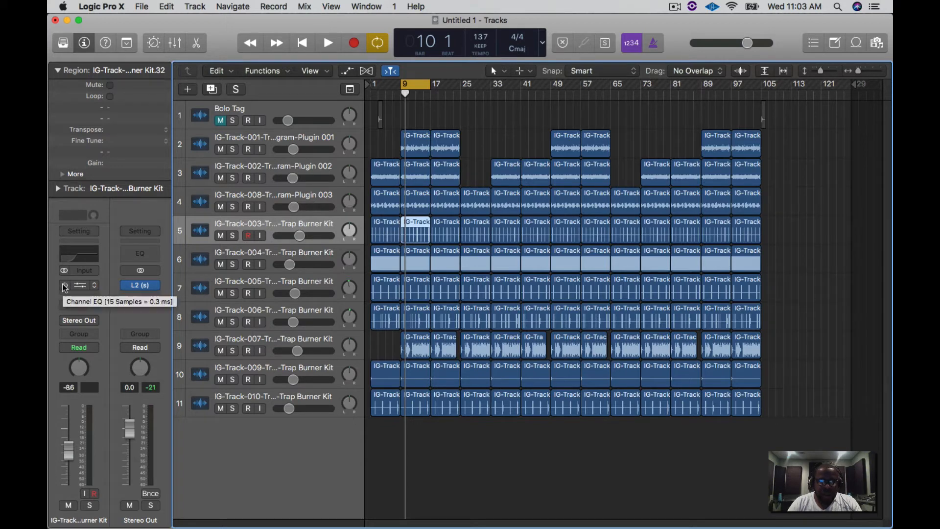
pyautogui.click(78, 257)
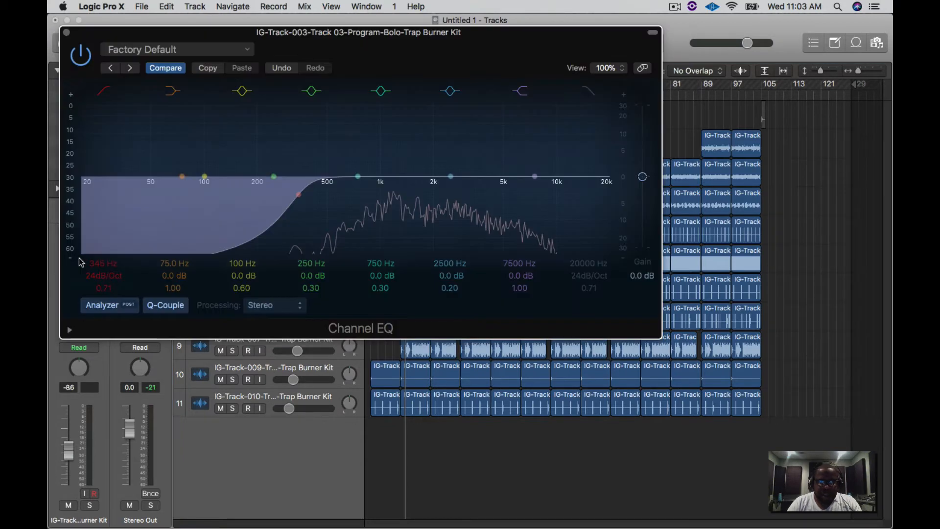
pyautogui.press('space')
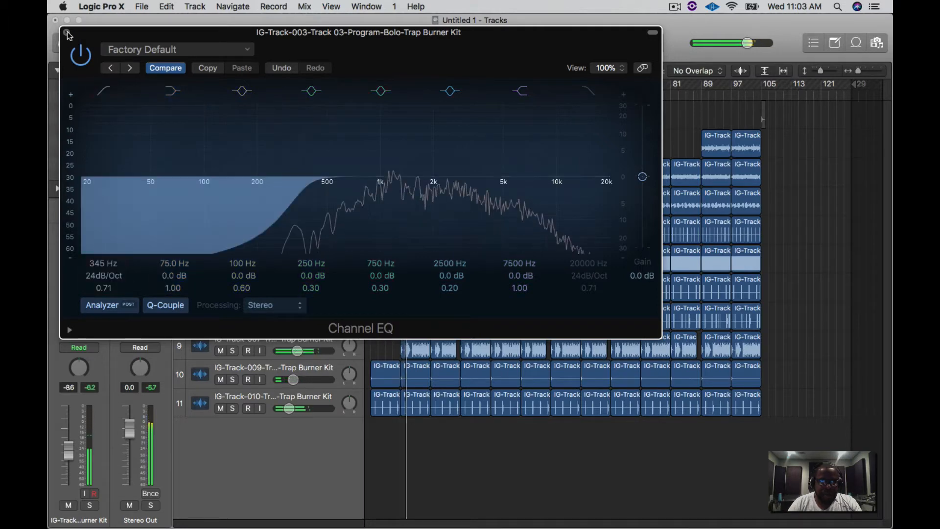
pyautogui.moveTo(298, 192); pyautogui.dragTo(304, 190)
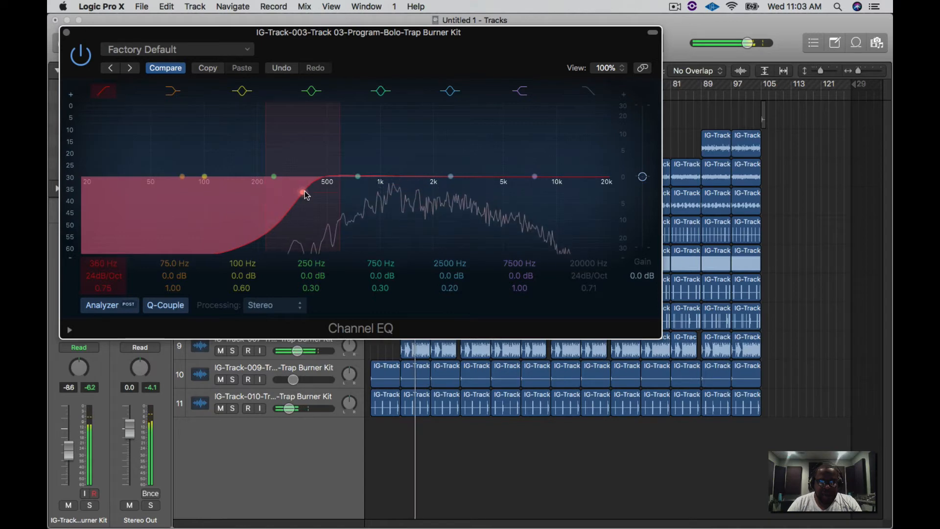
pyautogui.click(66, 33)
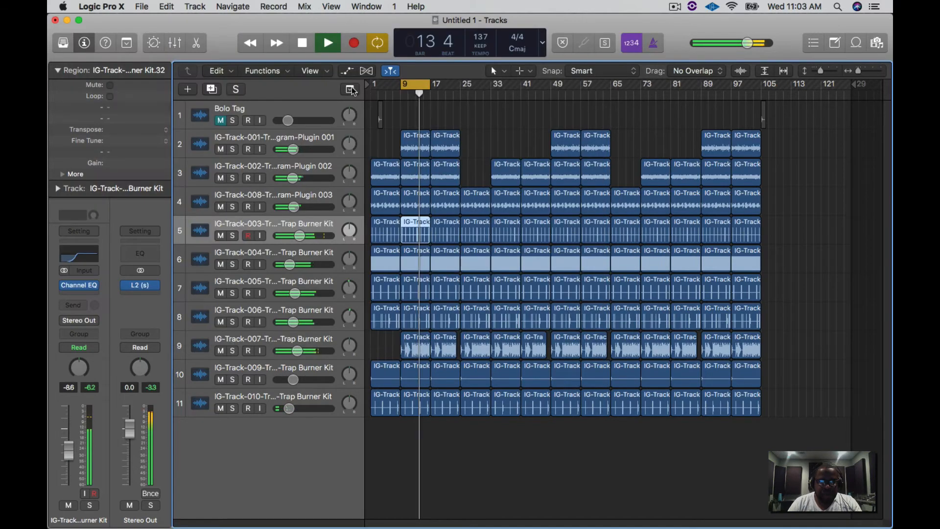
# - Turn on the Channel EQ of track 6 (IG-Track-004) and set its low cut to about 2450 Hz with Q 0.75 during playback
pyautogui.click(261, 250)
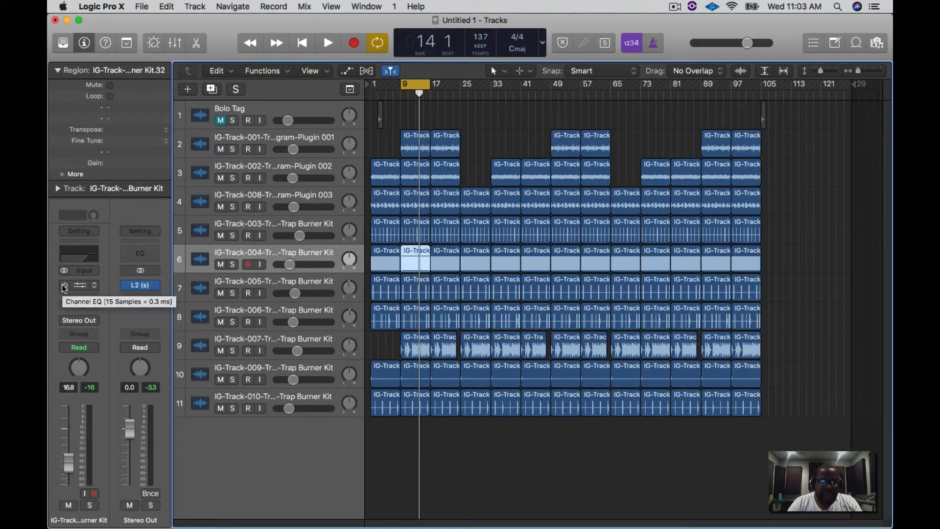
pyautogui.click(80, 285)
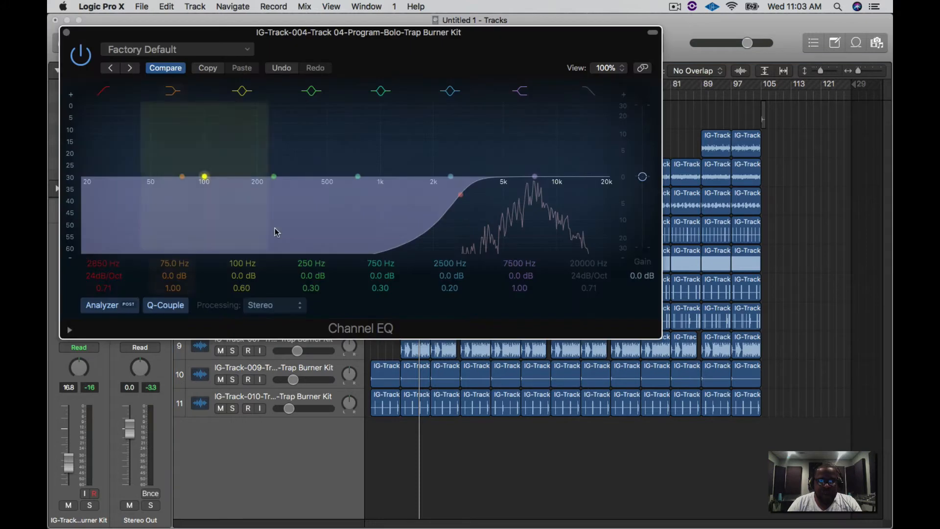
pyautogui.press('space')
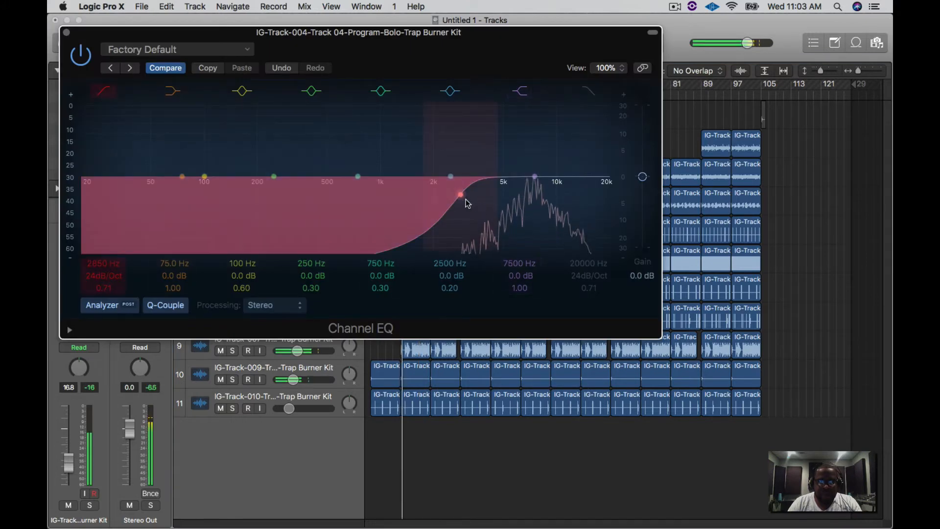
pyautogui.moveTo(467, 203); pyautogui.dragTo(448, 194)
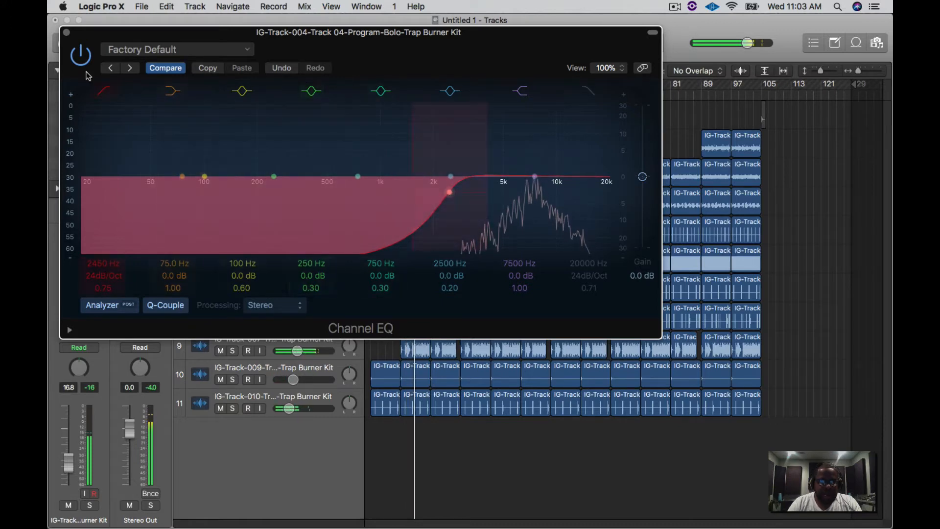
pyautogui.click(80, 55)
pyautogui.click(66, 33)
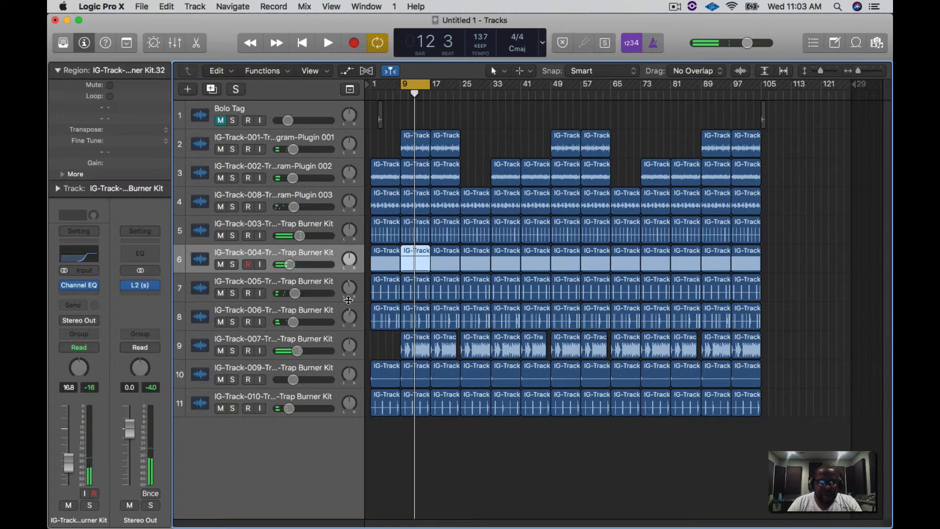
# - Turn on track 7's Channel EQ after listening without it, check its curve during playback, and continue the audition with track 8 selected
pyautogui.click(280, 282)
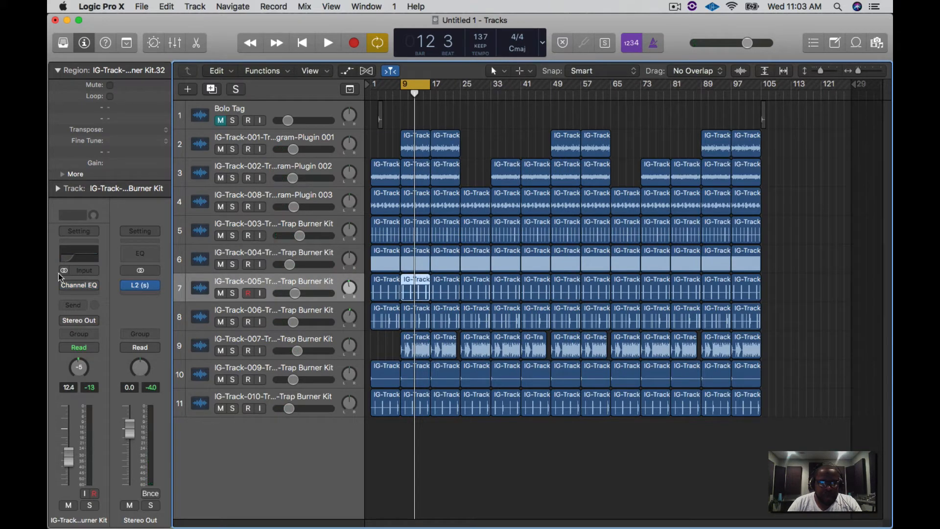
pyautogui.moveTo(66, 284)
pyautogui.press('space')
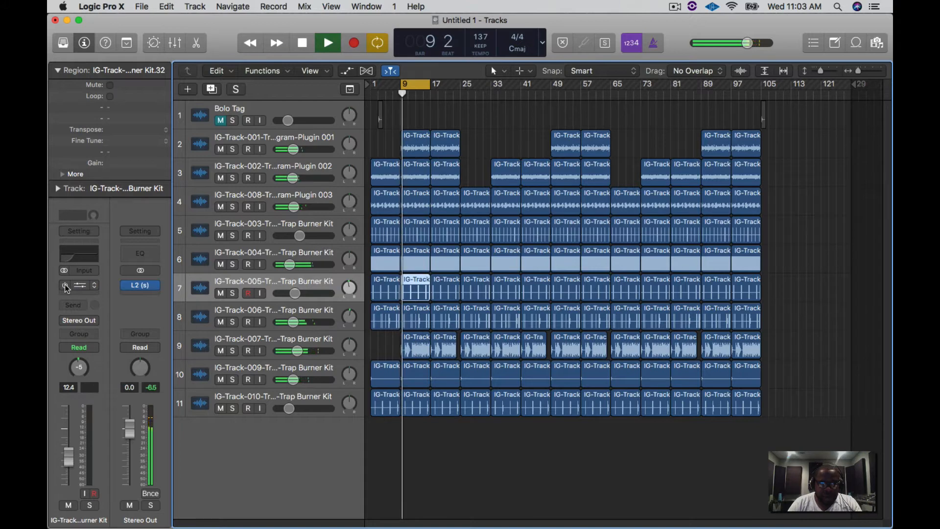
pyautogui.press('space')
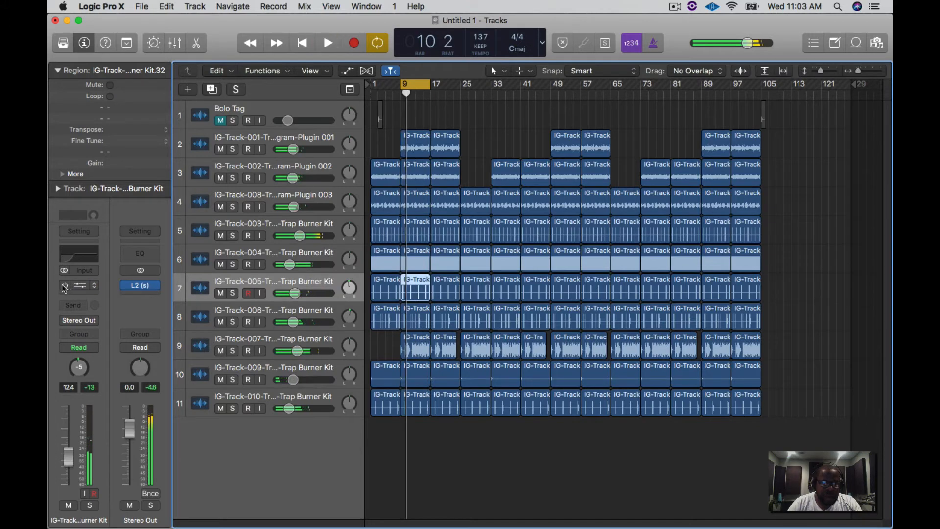
pyautogui.click(64, 286)
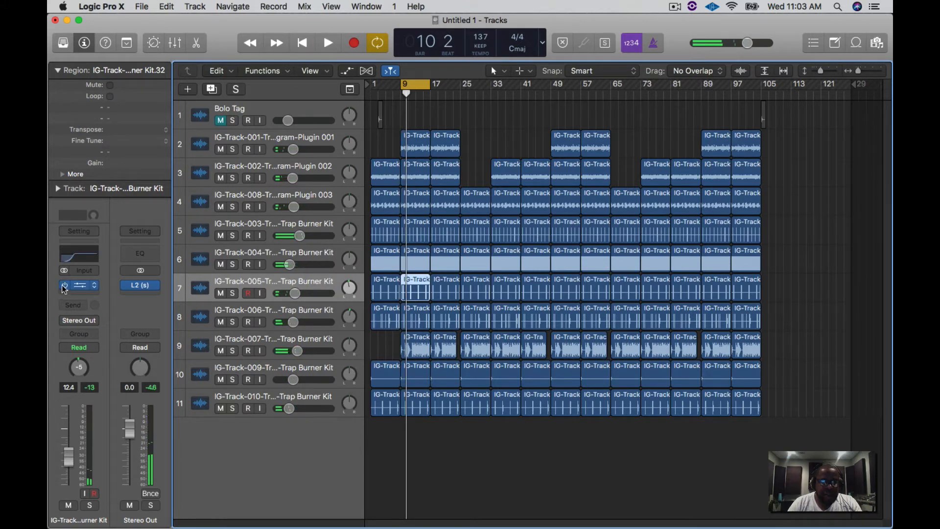
pyautogui.click(83, 260)
pyautogui.press('space')
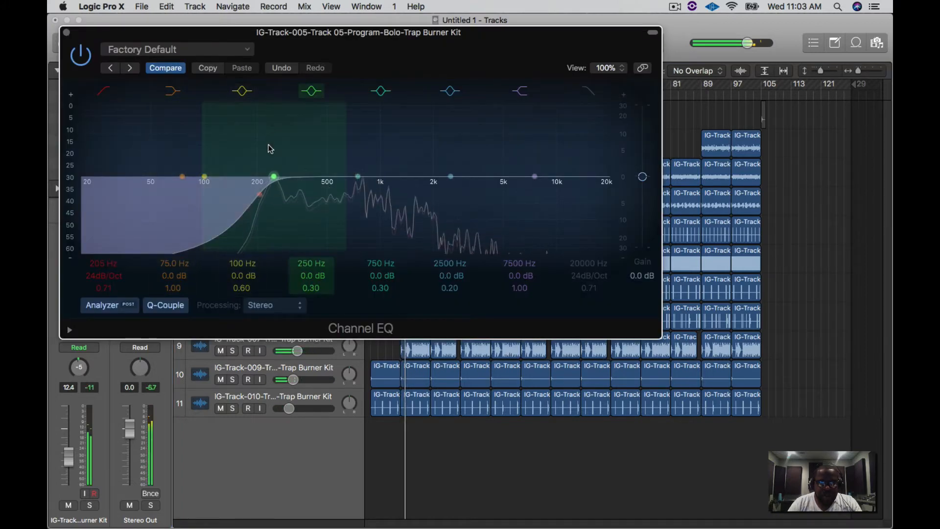
pyautogui.click(66, 32)
pyautogui.click(292, 312)
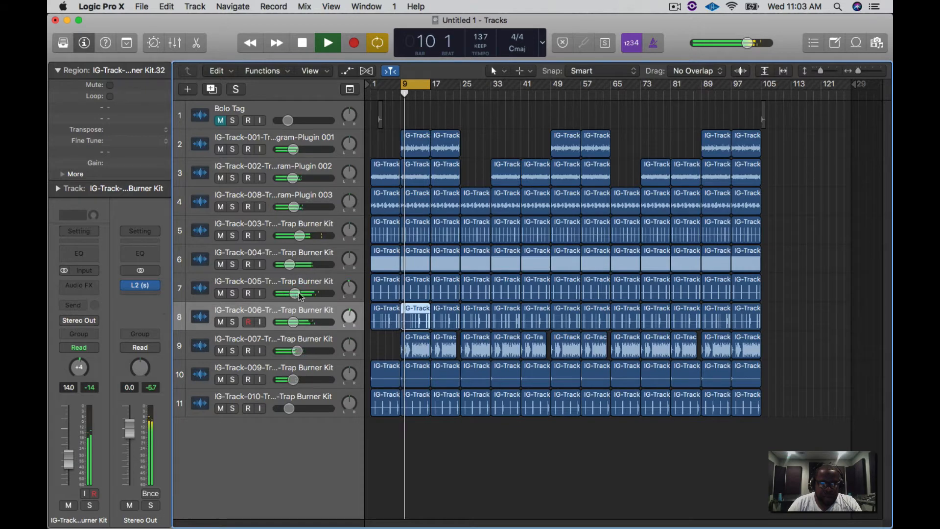
pyautogui.press('space')
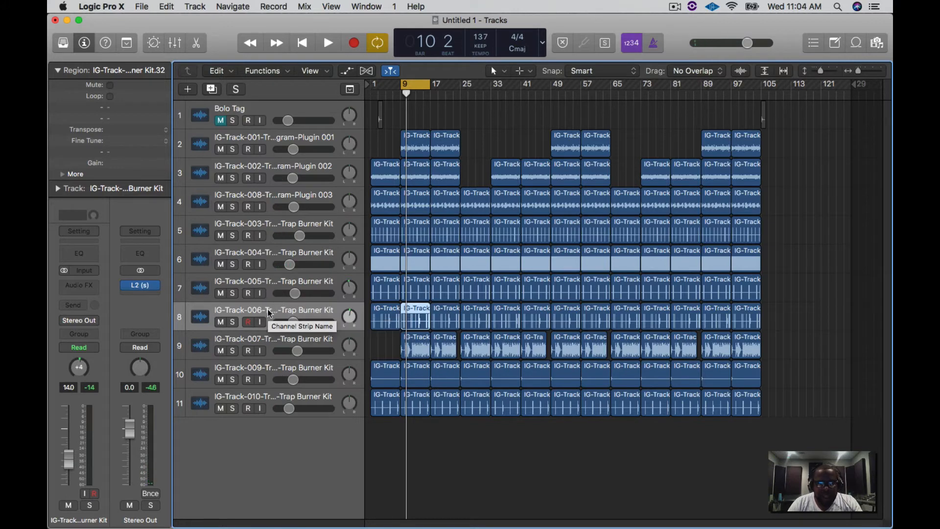
# - Turn on the Channel EQ of track 9 (IG-Track-007) and check its 27.5 Hz low cut during playback
pyautogui.click(239, 344)
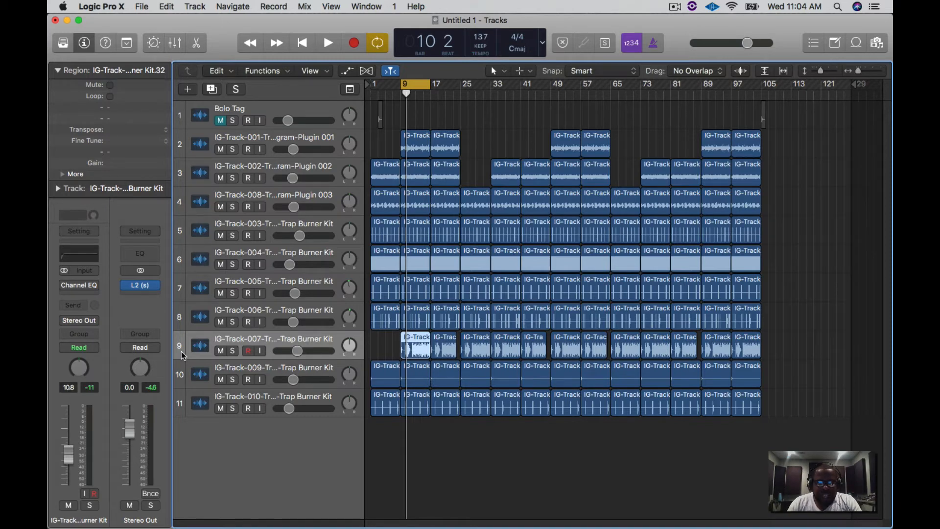
pyautogui.click(85, 260)
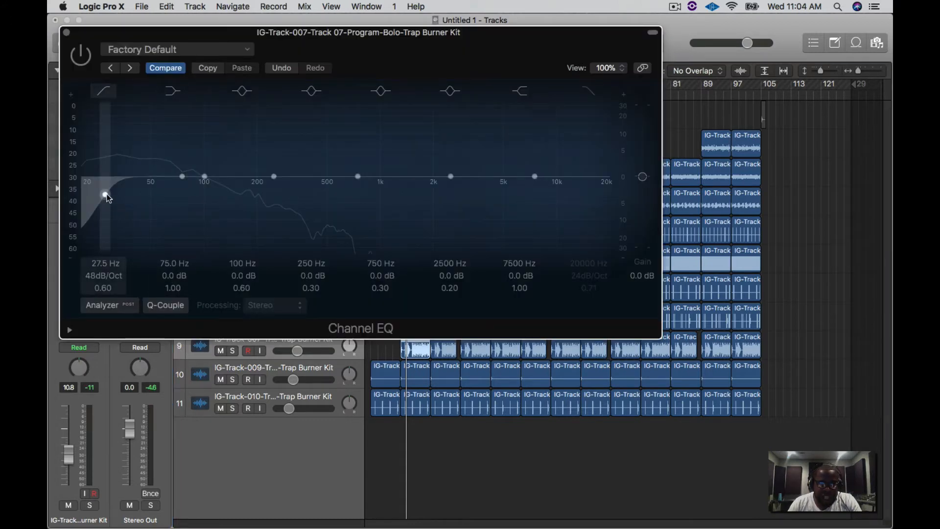
pyautogui.click(105, 193)
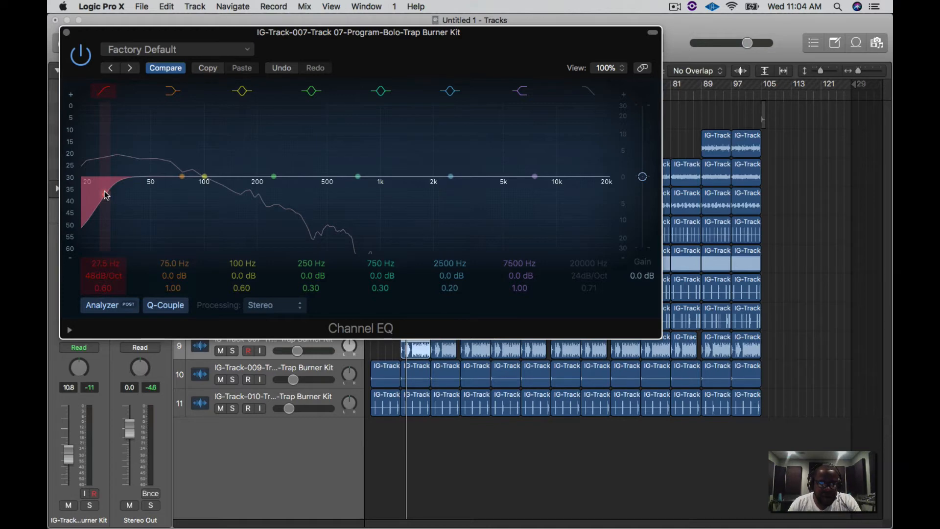
pyautogui.press('space')
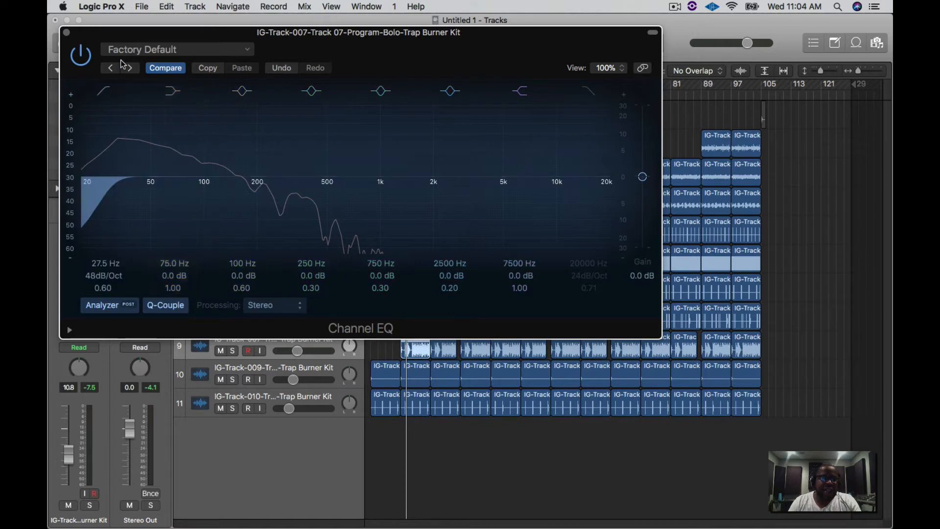
pyautogui.click(67, 33)
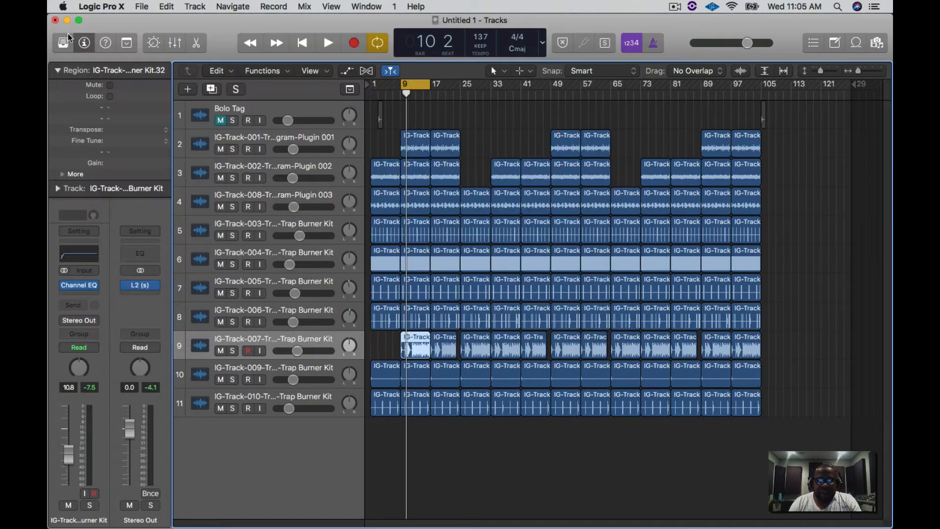
# - Check tracks 10 and 11 for EQ and briefly play the mix from bar 9
pyautogui.click(292, 372)
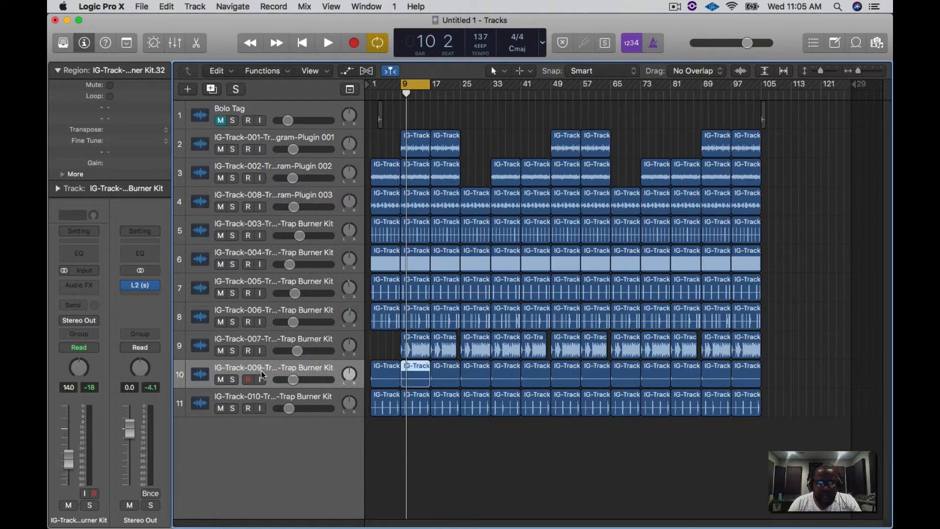
pyautogui.click(255, 401)
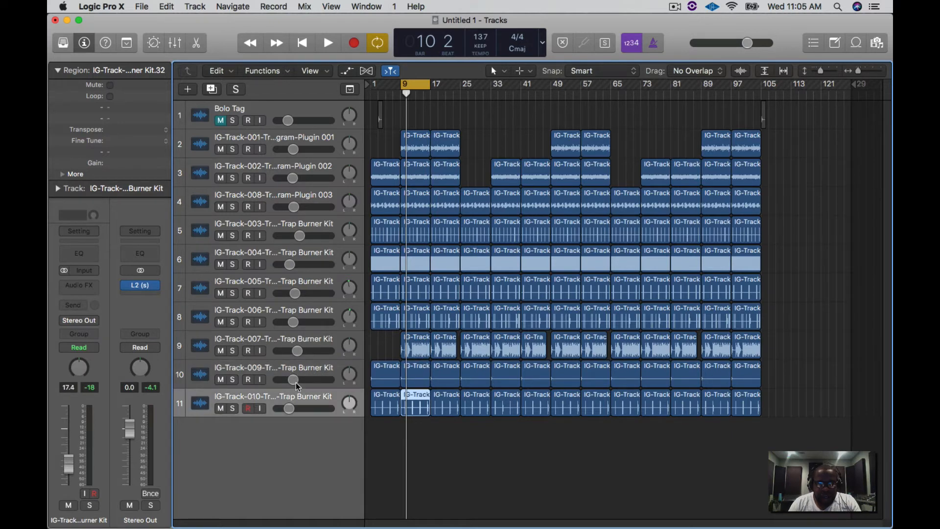
pyautogui.press('space')
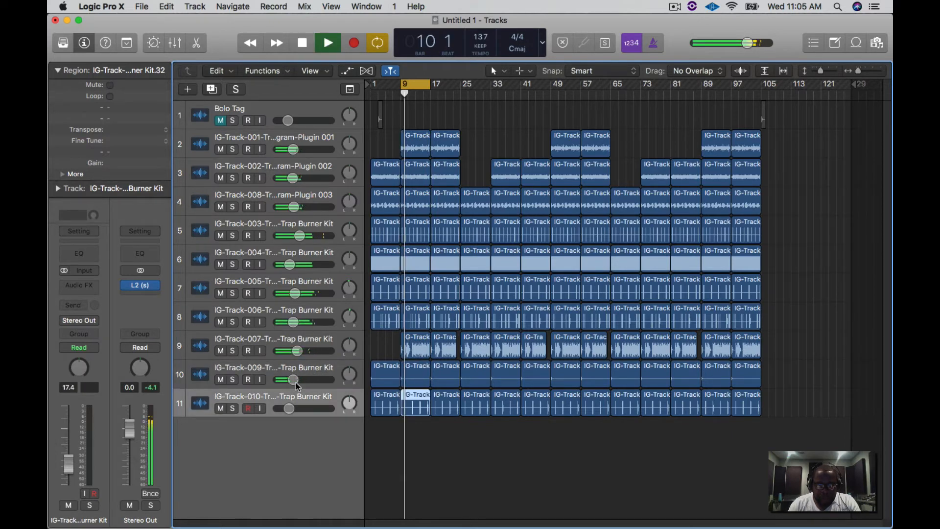
pyautogui.press('space')
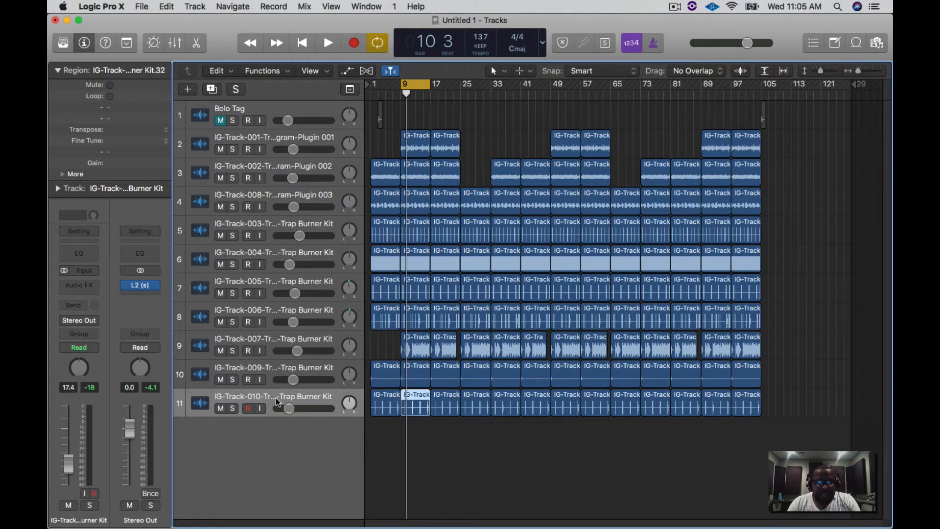
# - Unmute the Bolo Tag track and select it
pyautogui.click(221, 121)
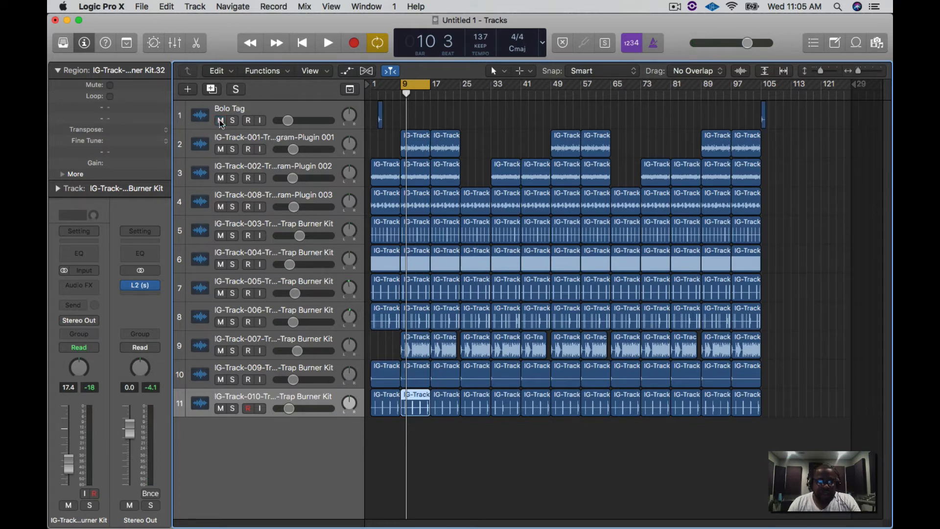
pyautogui.click(304, 109)
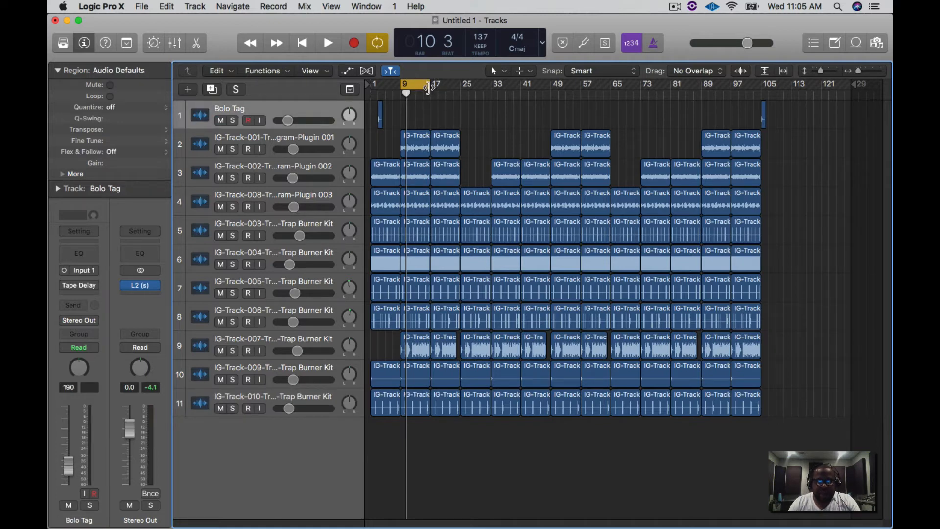
# - Set the cycle range to bars 17 through 33 and play the full mix over that section
pyautogui.moveTo(430, 84); pyautogui.dragTo(461, 88)
pyautogui.moveTo(440, 86); pyautogui.dragTo(471, 88)
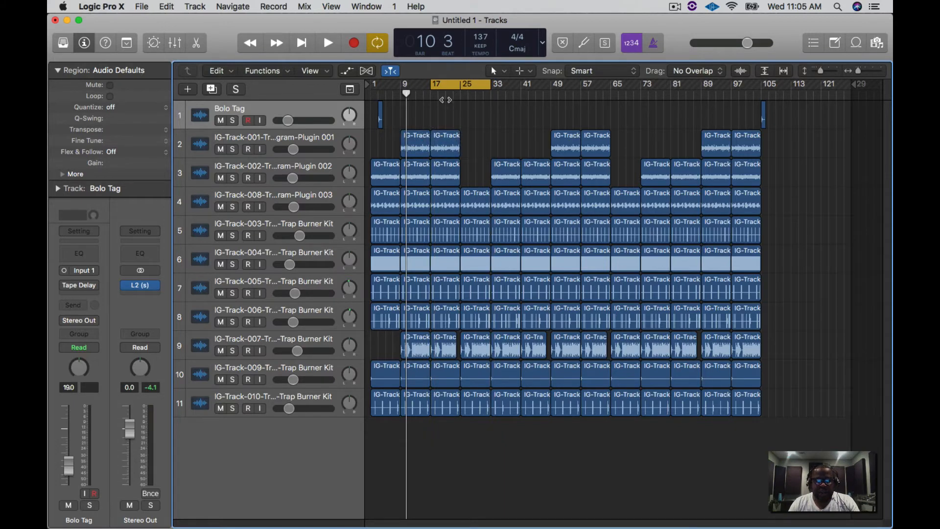
pyautogui.press('space')
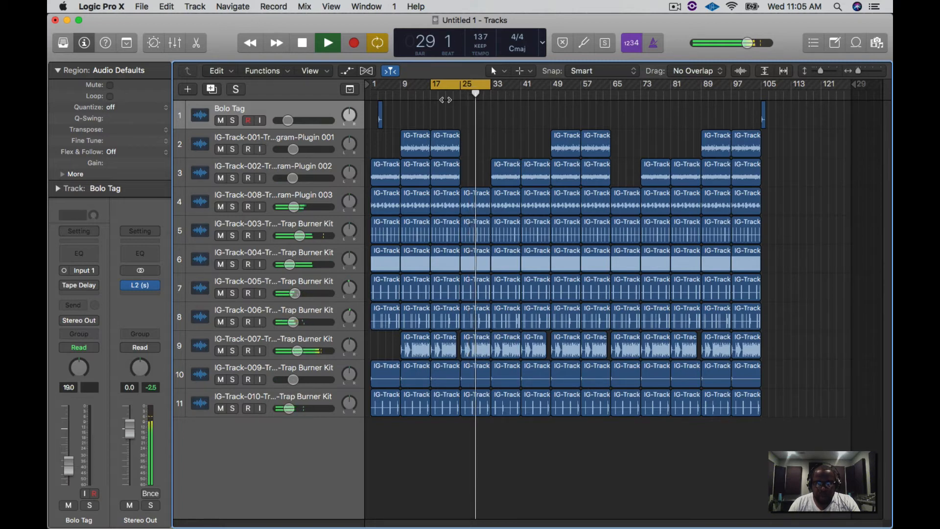
pyautogui.press('space')
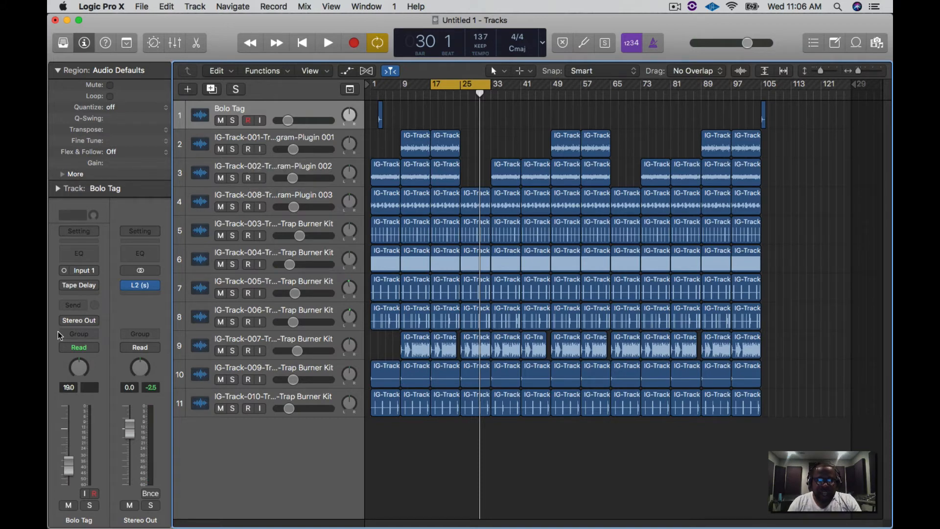
# - Replace the L2 limiter on the Stereo Out with the stereo version of FabFilter's FF Pro-L
pyautogui.moveTo(136, 287)
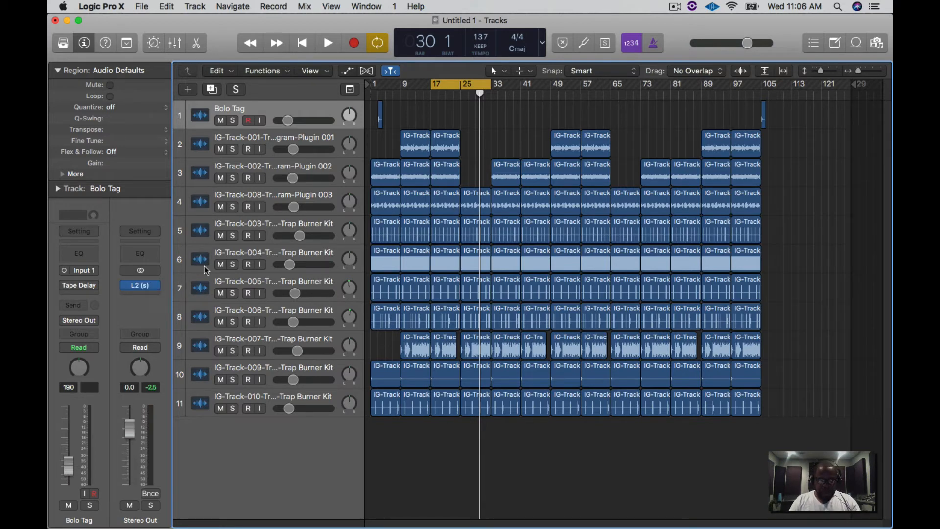
pyautogui.click(156, 287)
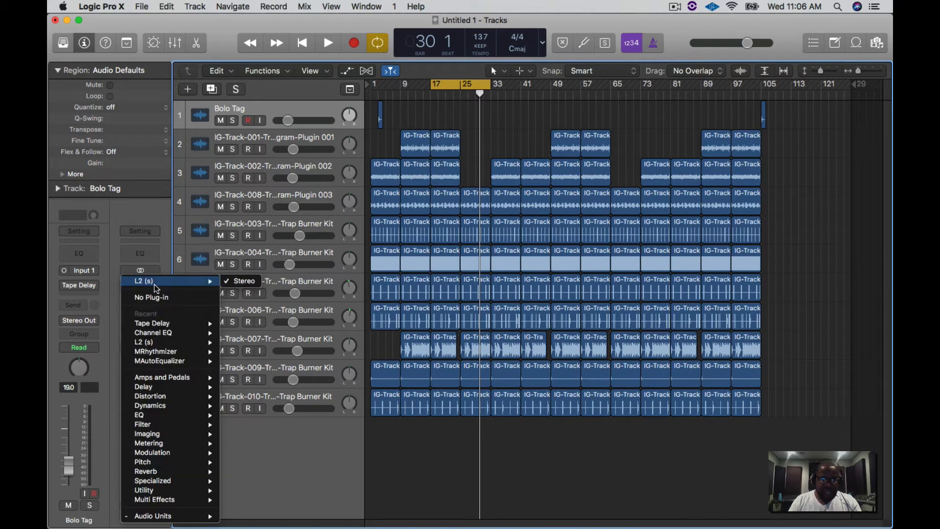
pyautogui.moveTo(186, 515)
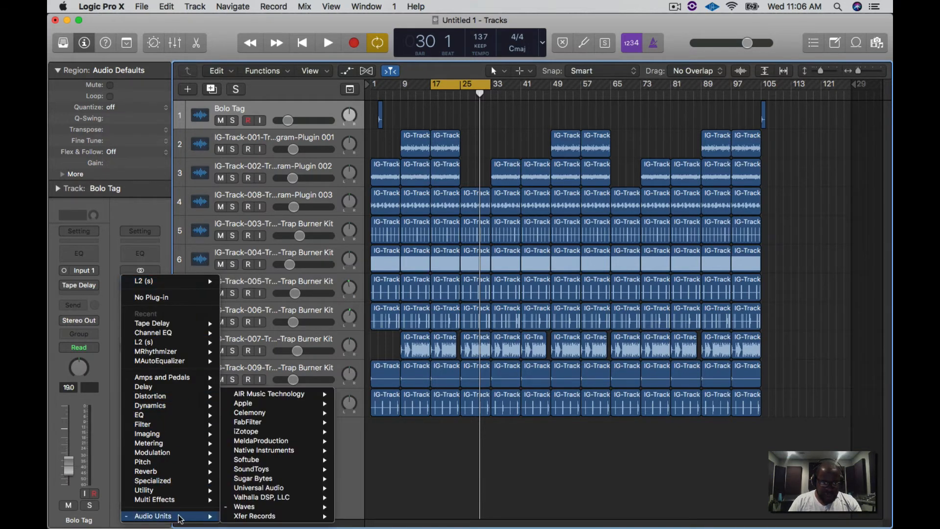
pyautogui.moveTo(273, 425)
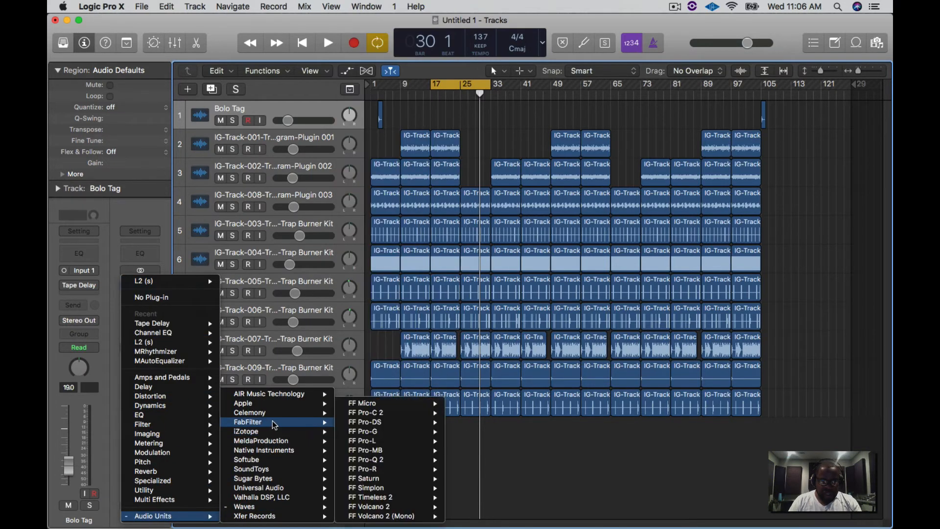
pyautogui.moveTo(408, 442)
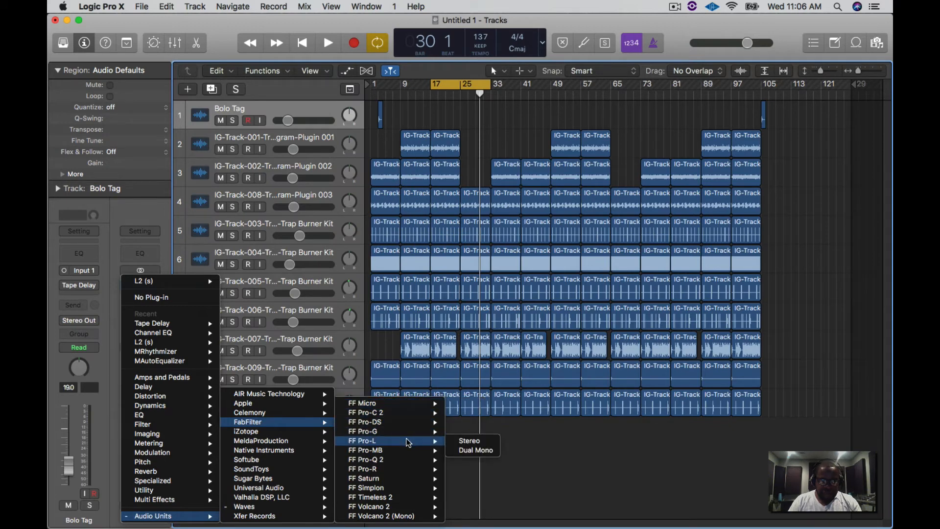
pyautogui.click(474, 443)
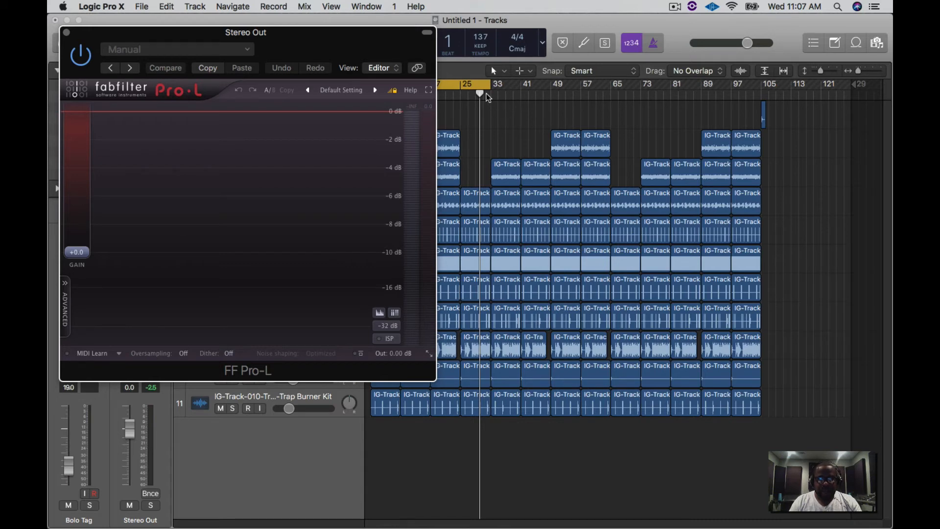
# - Set the cycle range to bars 9 through 17 and move the Pro-L window clear of the track headers
pyautogui.moveTo(487, 86); pyautogui.dragTo(459, 92)
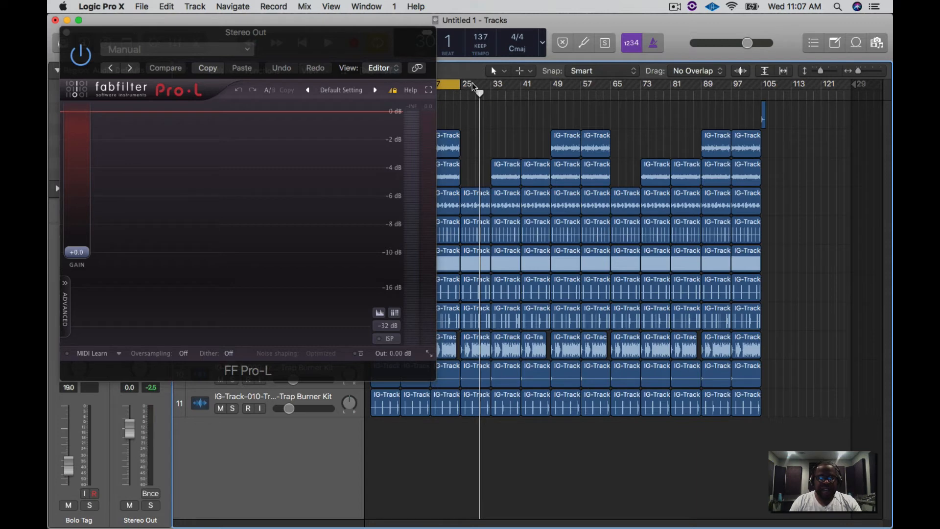
pyautogui.moveTo(175, 100); pyautogui.dragTo(669, 117)
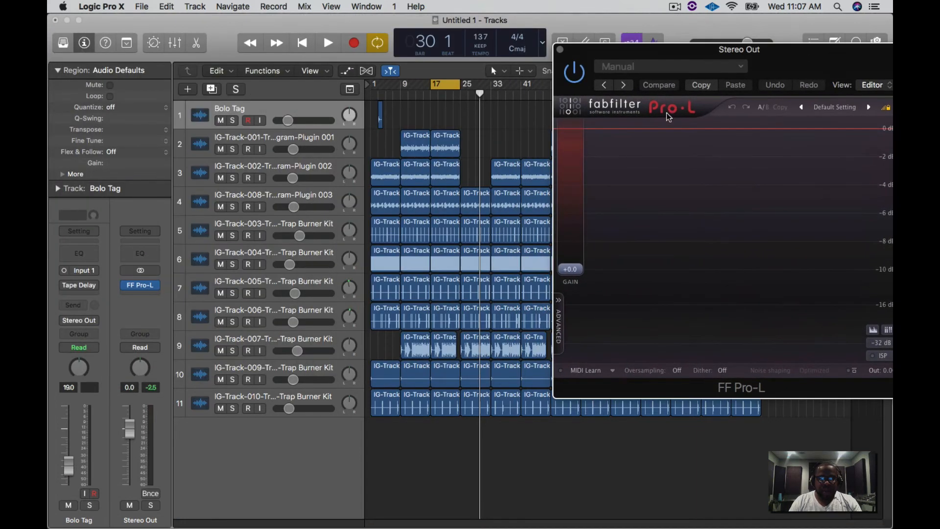
pyautogui.moveTo(445, 89); pyautogui.dragTo(416, 88)
pyautogui.moveTo(664, 59); pyautogui.dragTo(586, 63)
# - Play the mix from bar 9 and check its peak levels on the Pro-L meter
pyautogui.press('space')
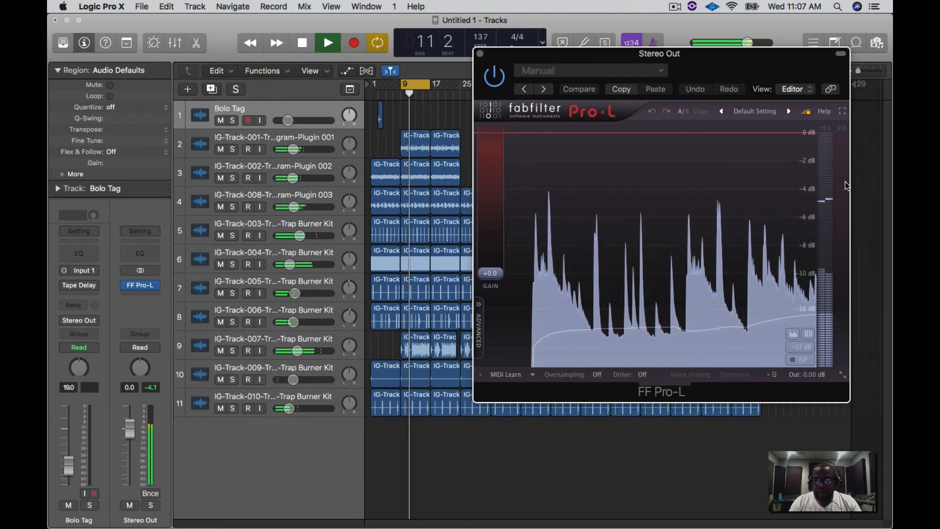
pyautogui.moveTo(844, 185)
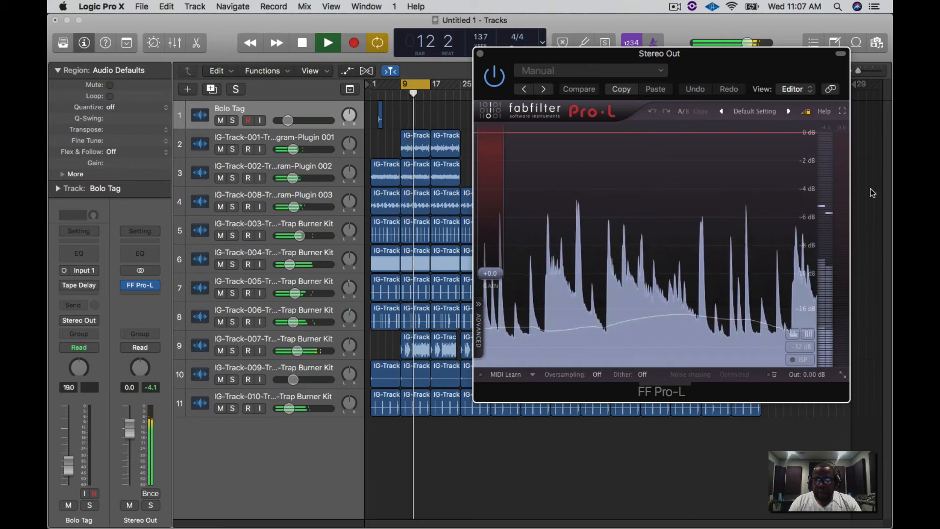
pyautogui.press('space')
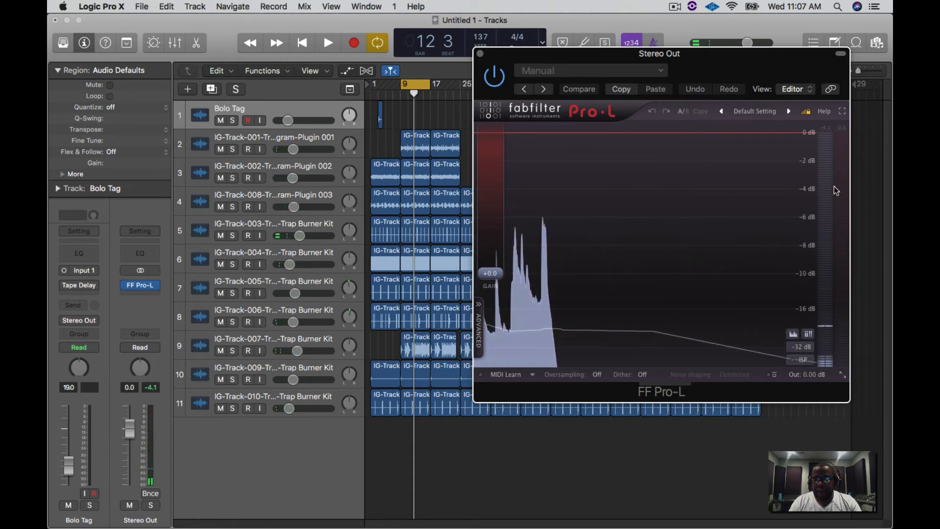
pyautogui.press('space')
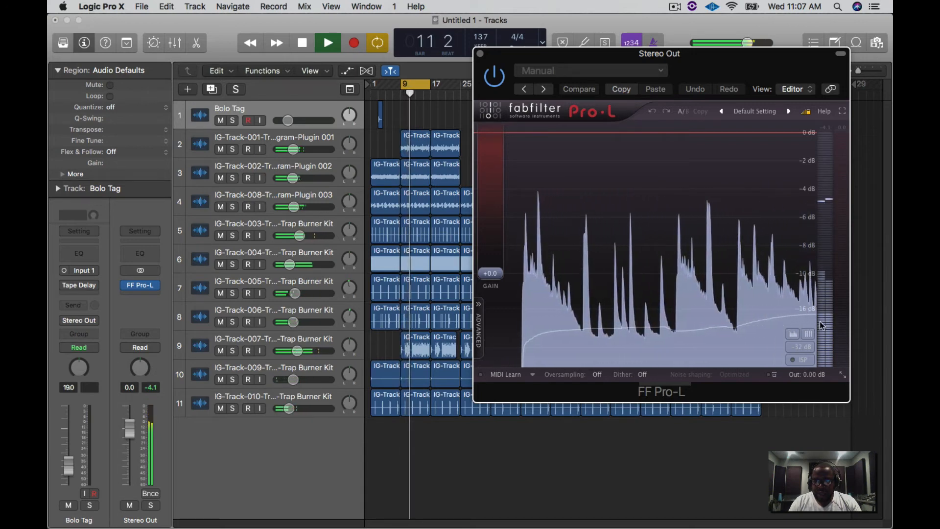
pyautogui.press('space')
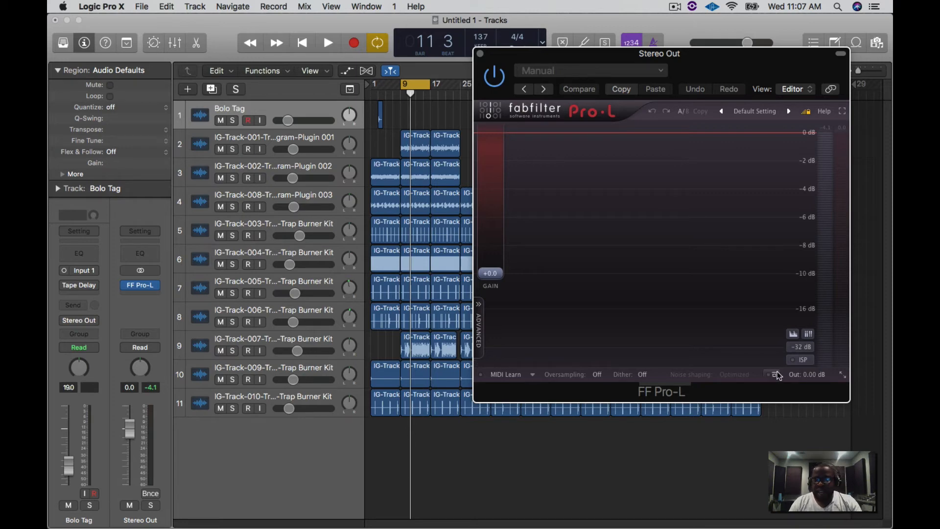
# - Set the Pro-L output level to -0.03 dB
pyautogui.click(811, 360)
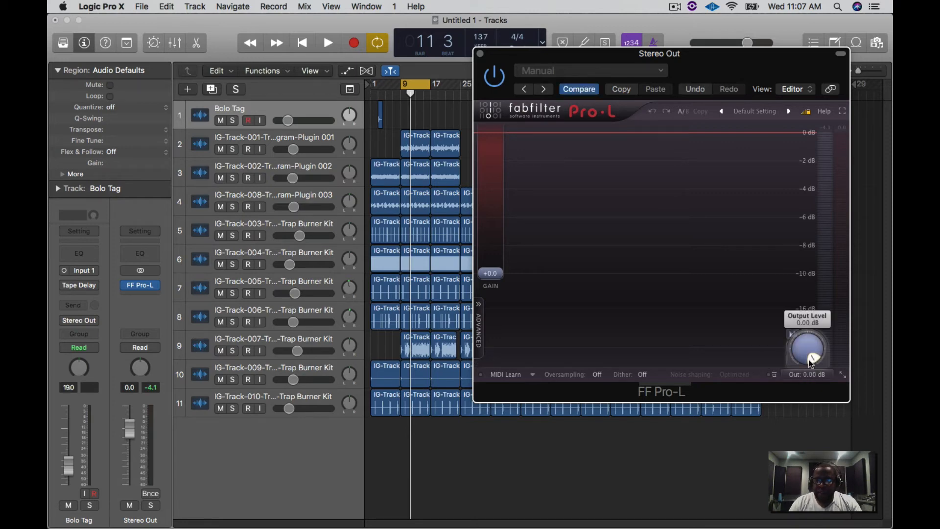
pyautogui.moveTo(811, 369); pyautogui.dragTo(813, 367)
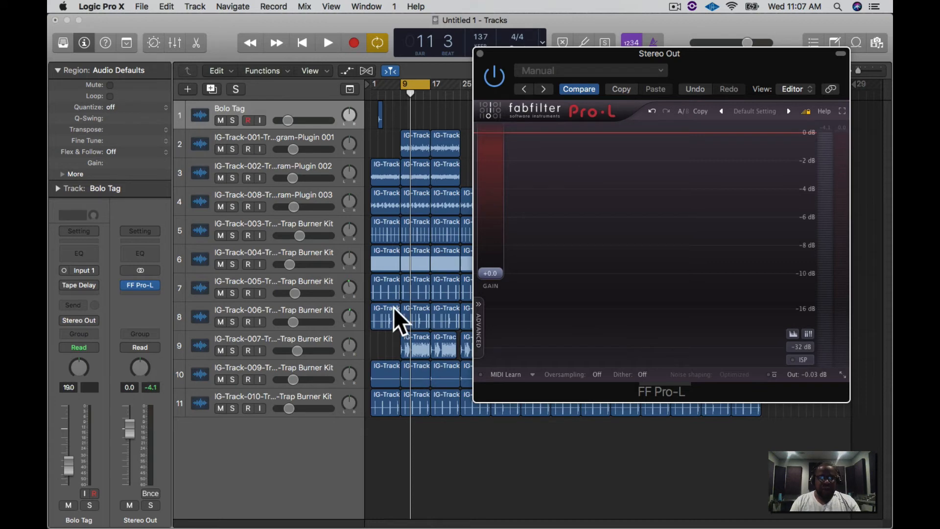
# - Show the mixer and raise all track faders together by about 2 dB, checking the Pro-L peaks during playback
pyautogui.press('x')
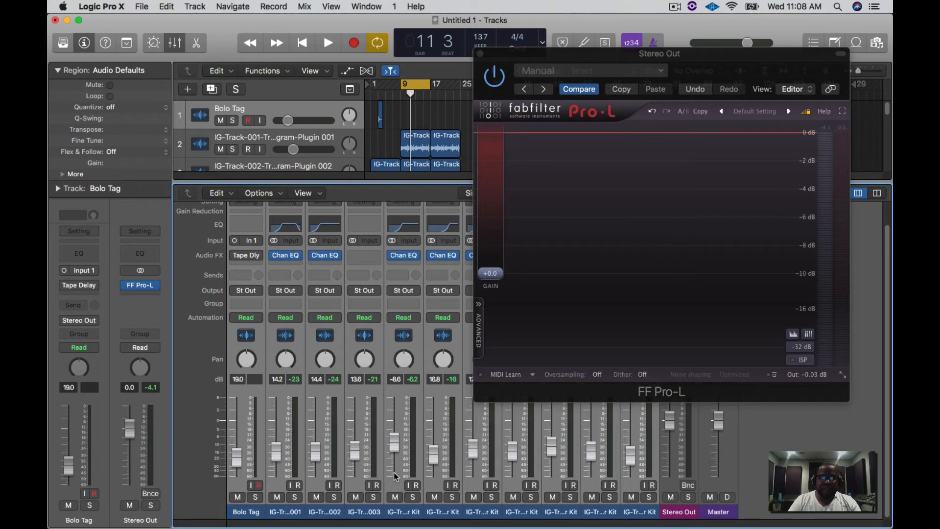
pyautogui.press('space')
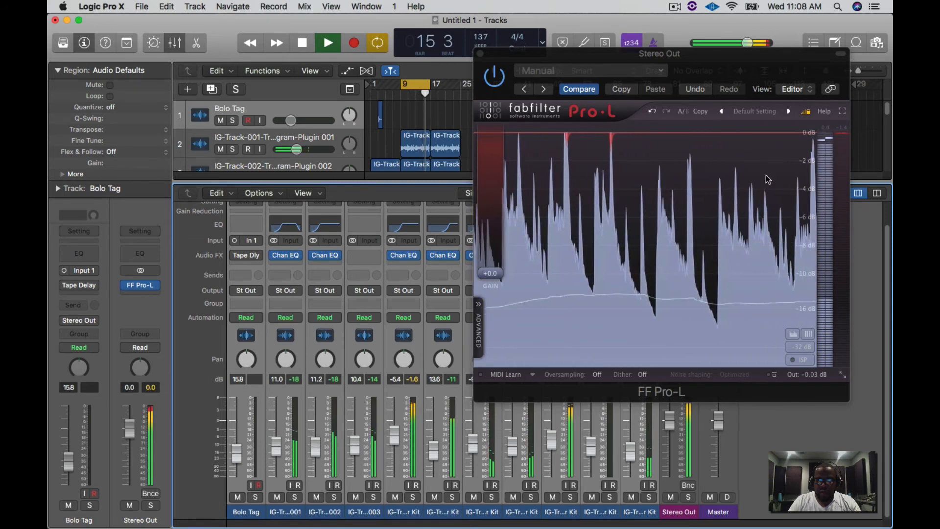
pyautogui.click(841, 135)
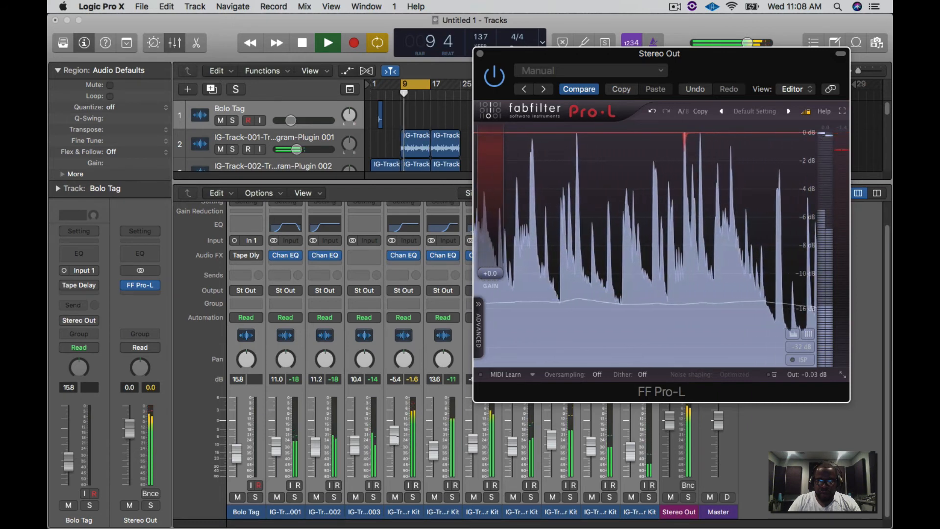
pyautogui.click(408, 442)
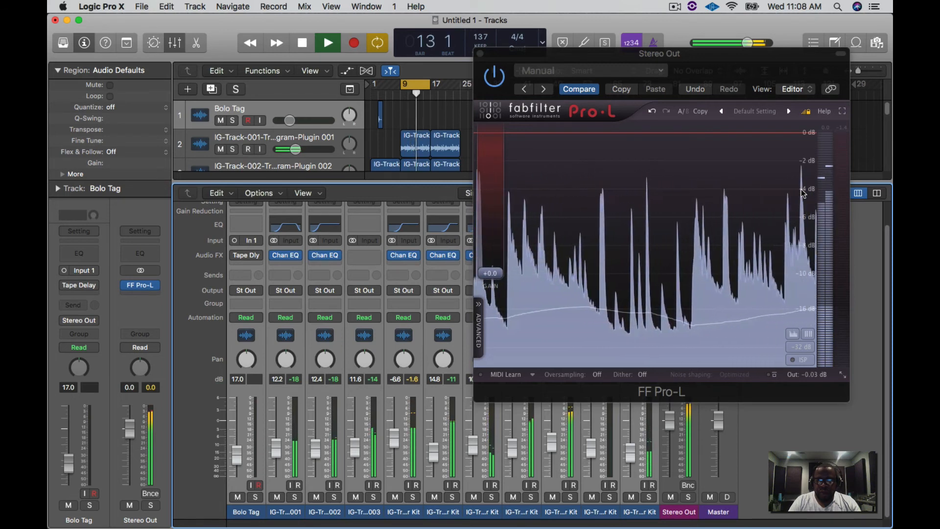
pyautogui.press('space')
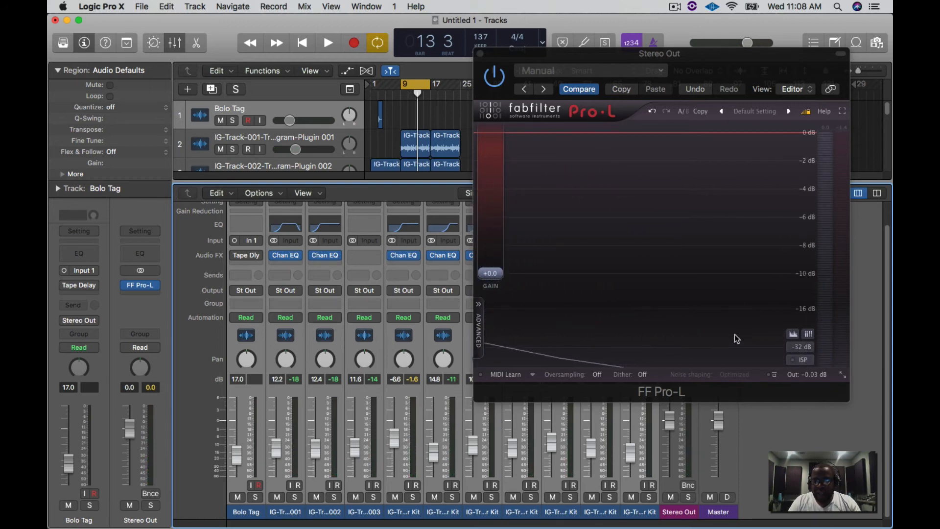
pyautogui.press('space')
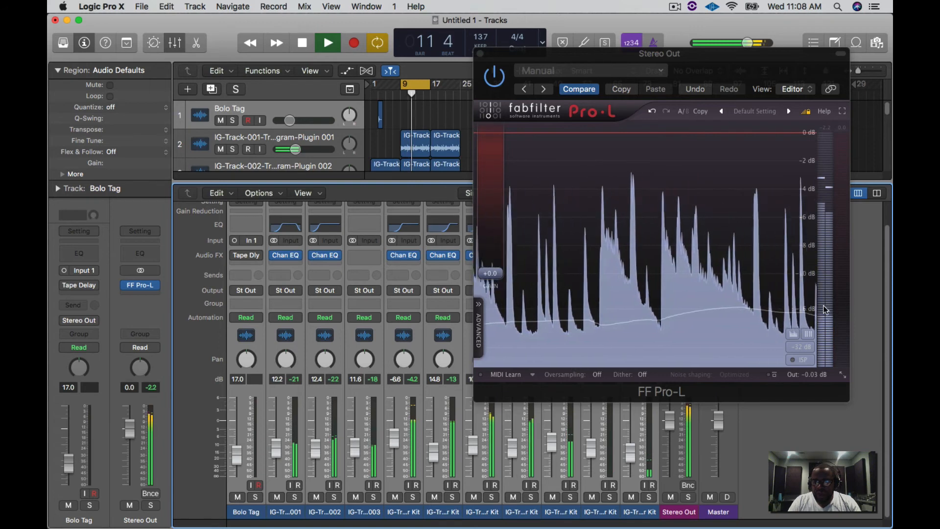
pyautogui.press('space')
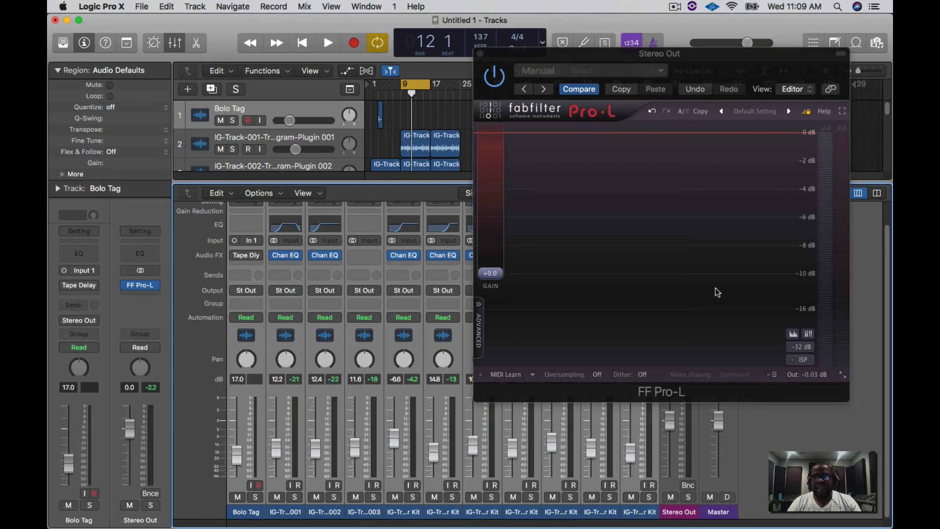
# - Raise the Pro-L gain to +6.2 dB while playing the cycled section
pyautogui.press('space')
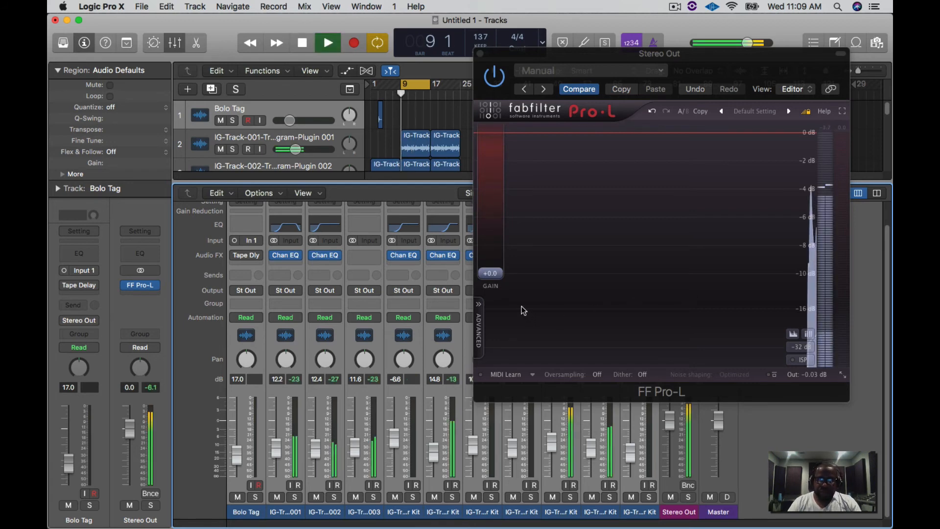
pyautogui.click(493, 270)
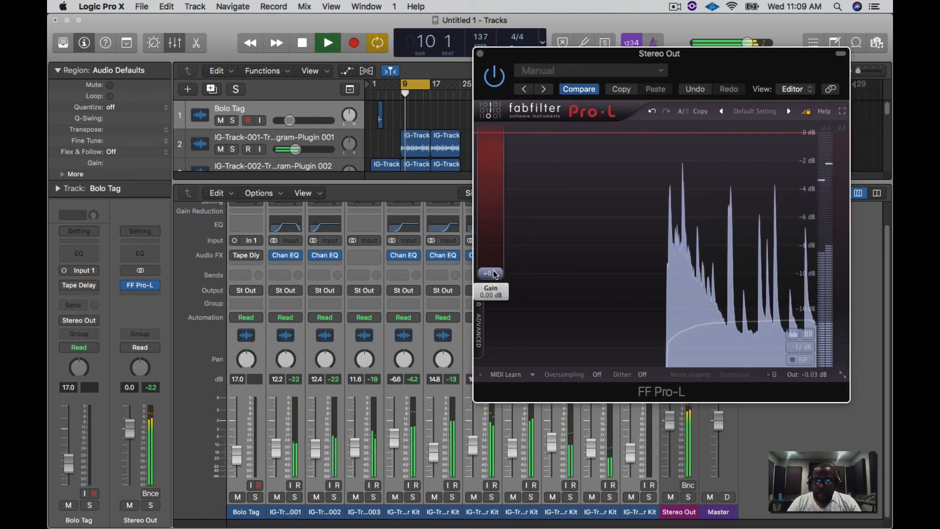
pyautogui.moveTo(495, 274); pyautogui.dragTo(498, 243)
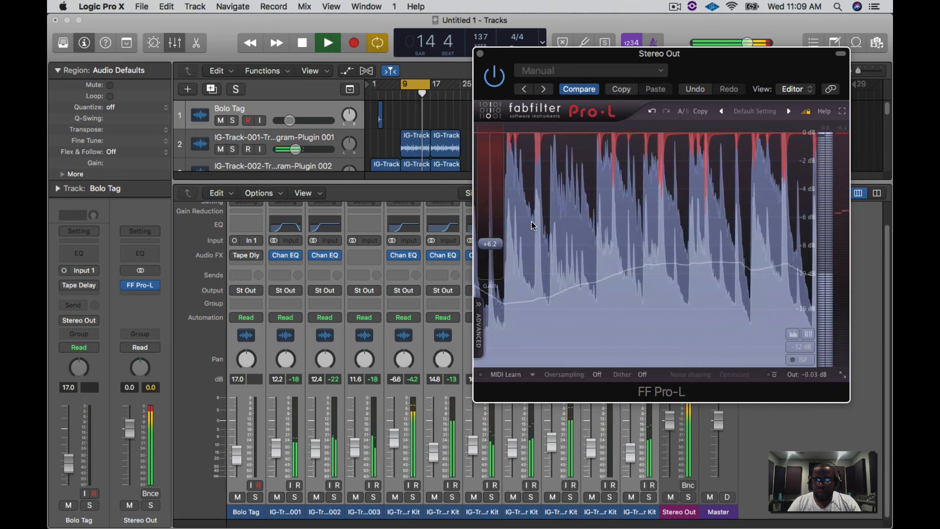
pyautogui.press('space')
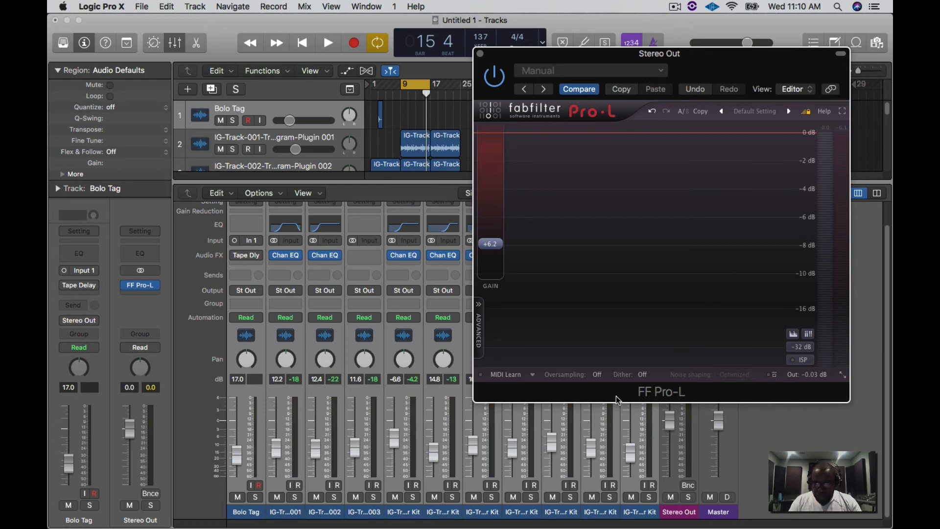
# - Show the Pro-L advanced settings with the attack and release controls
pyautogui.click(479, 338)
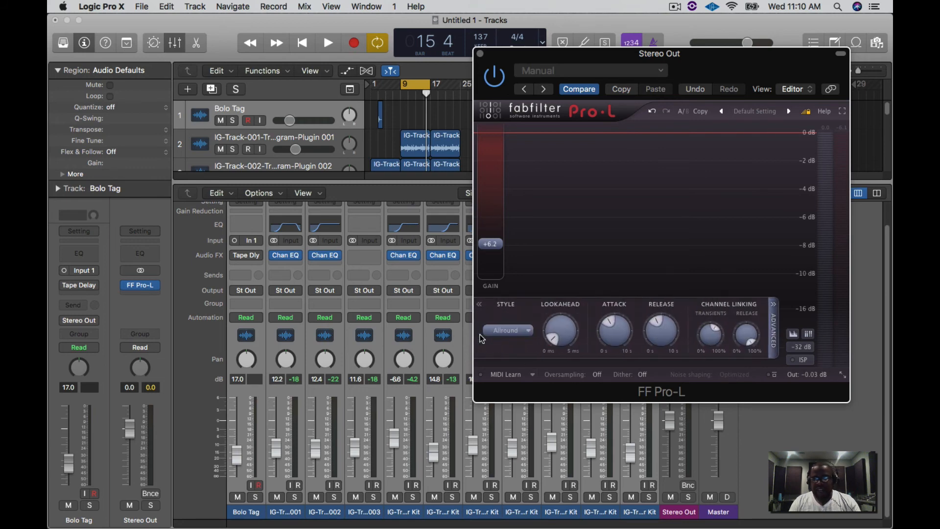
pyautogui.moveTo(613, 324)
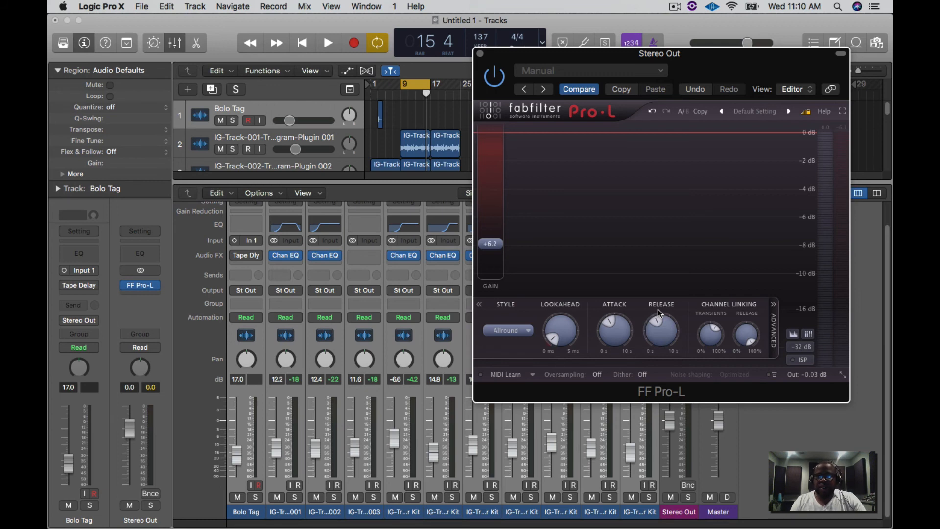
pyautogui.moveTo(660, 326)
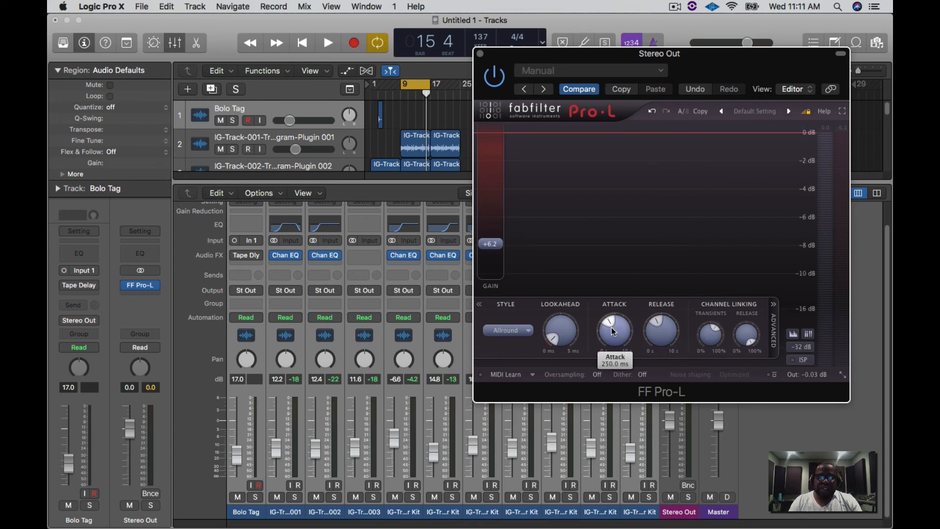
# - Try a Pro-L attack of 862.8 ms with a release of 38 ms and play the mix
pyautogui.moveTo(611, 328); pyautogui.dragTo(615, 262)
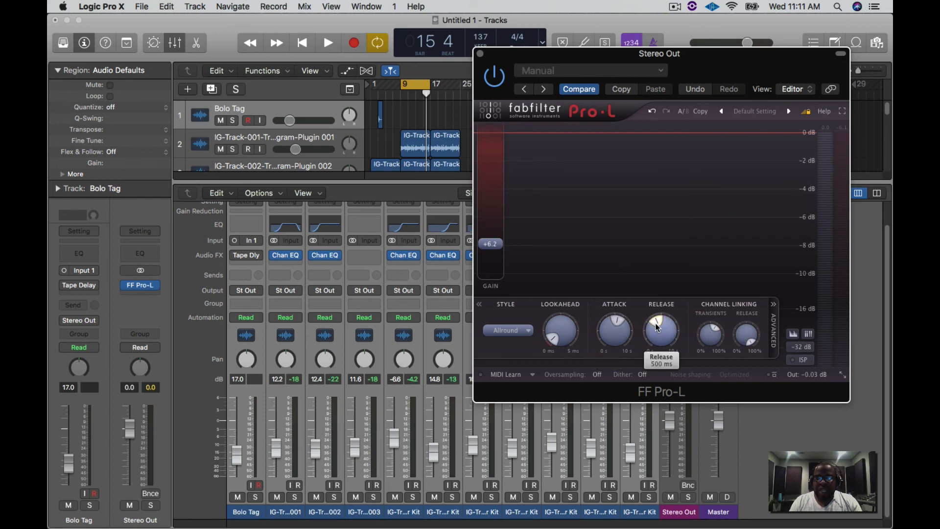
pyautogui.moveTo(654, 325); pyautogui.dragTo(651, 333)
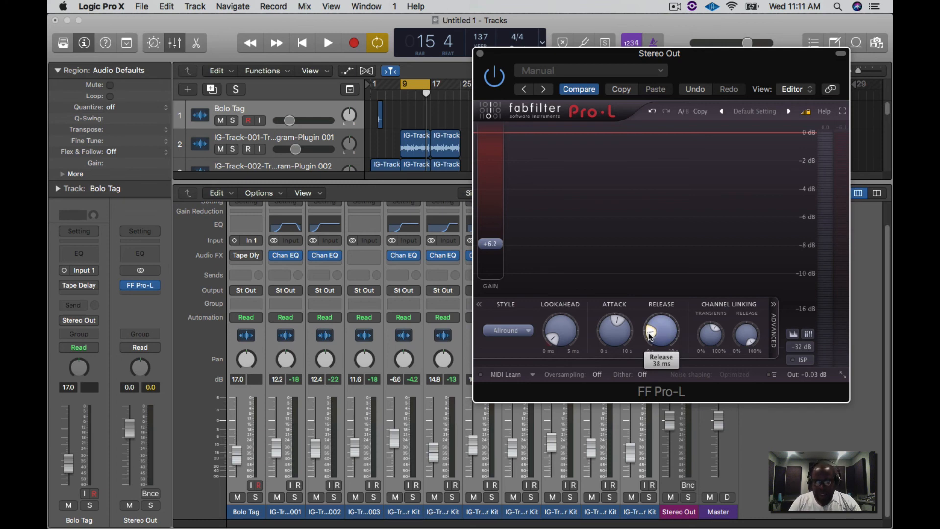
pyautogui.press('space')
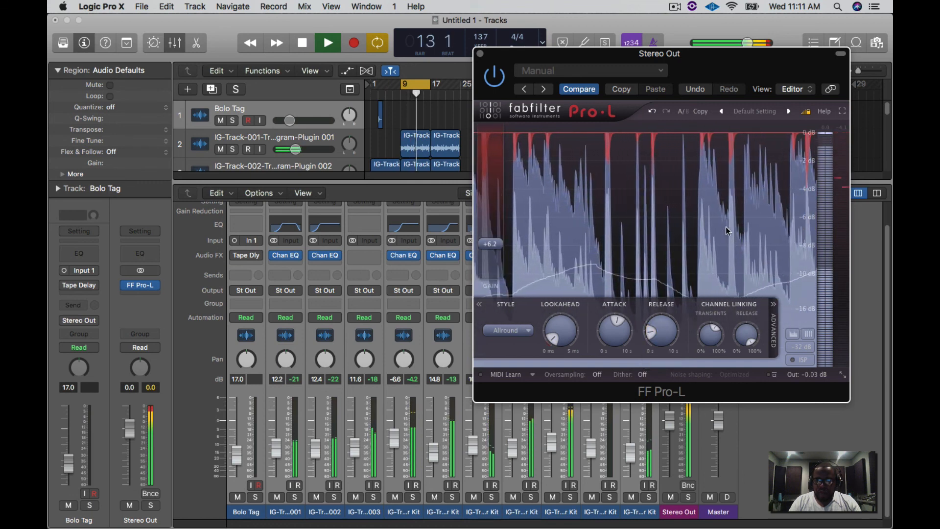
pyautogui.press('space')
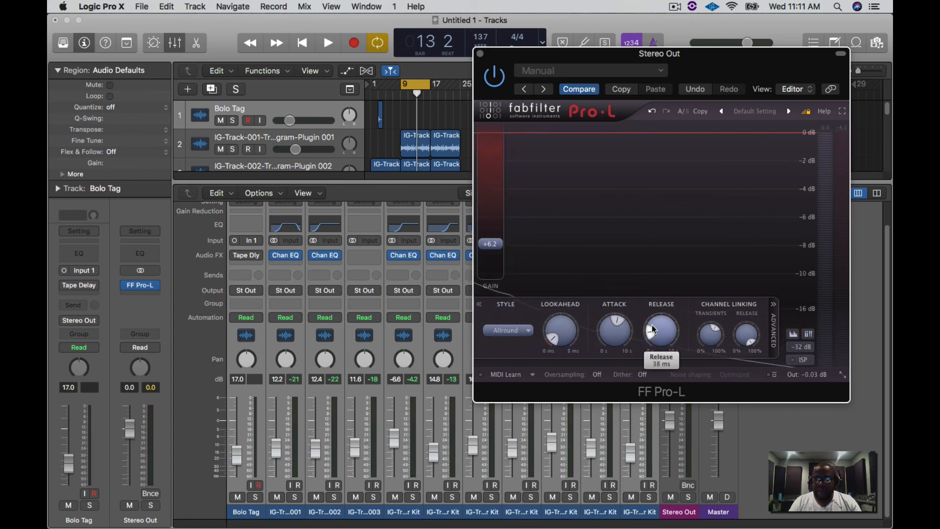
# - Set the Pro-L attack to 224.6 ms, lengthen its release, play the mix and close the plug-in window
pyautogui.moveTo(621, 325)
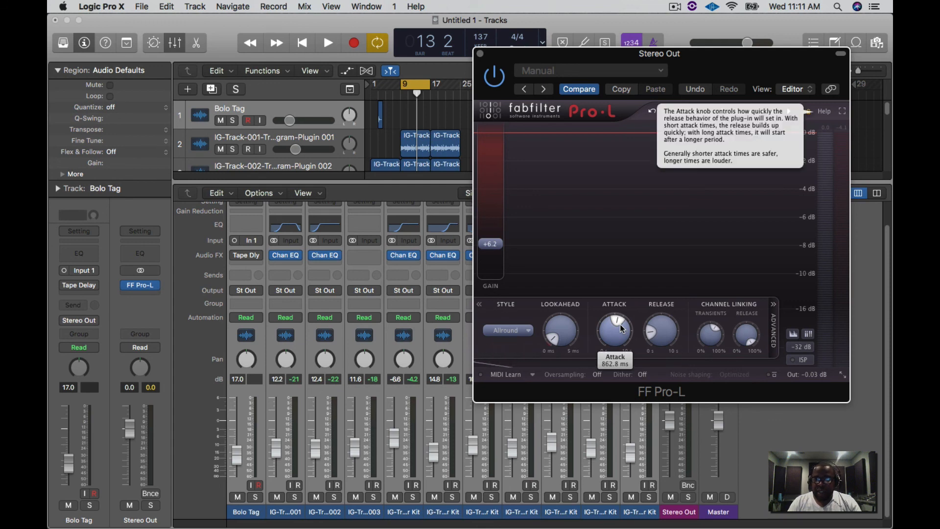
pyautogui.moveTo(620, 325); pyautogui.dragTo(610, 325)
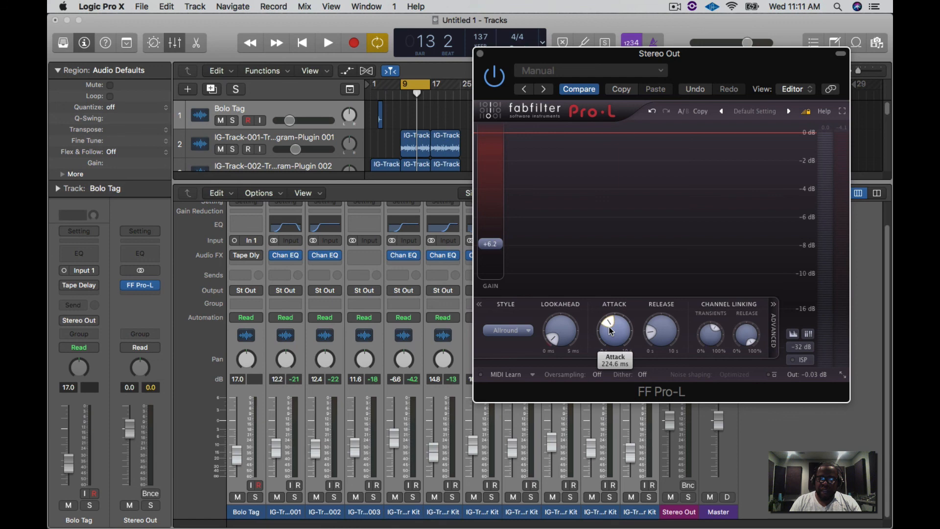
pyautogui.moveTo(653, 336); pyautogui.dragTo(651, 312)
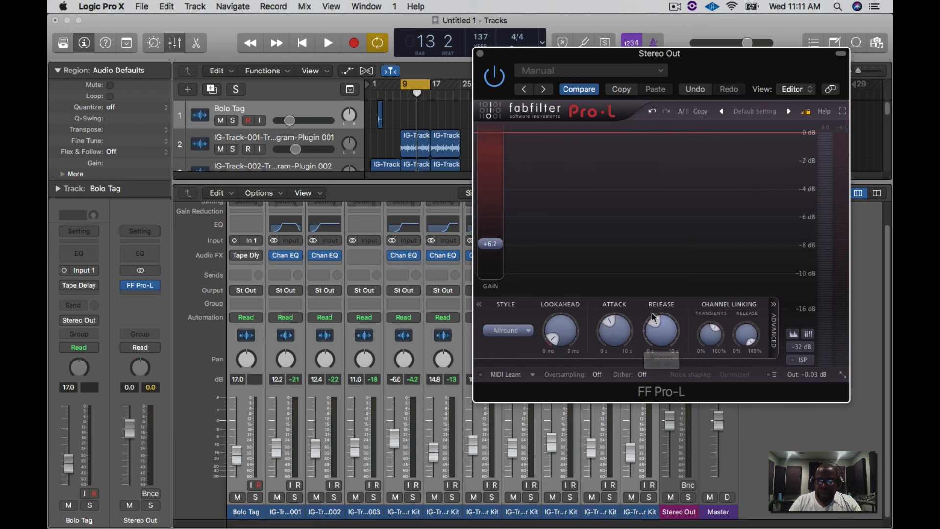
pyautogui.press('space')
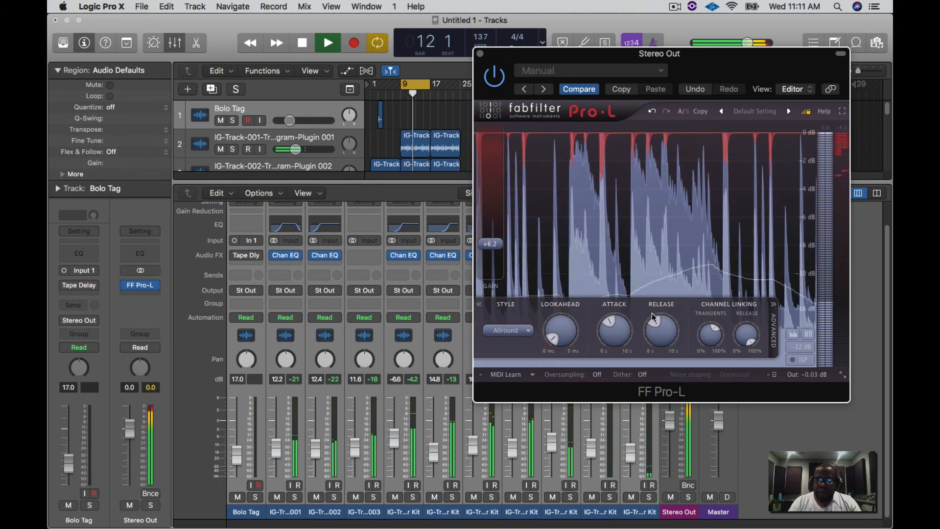
pyautogui.press('space')
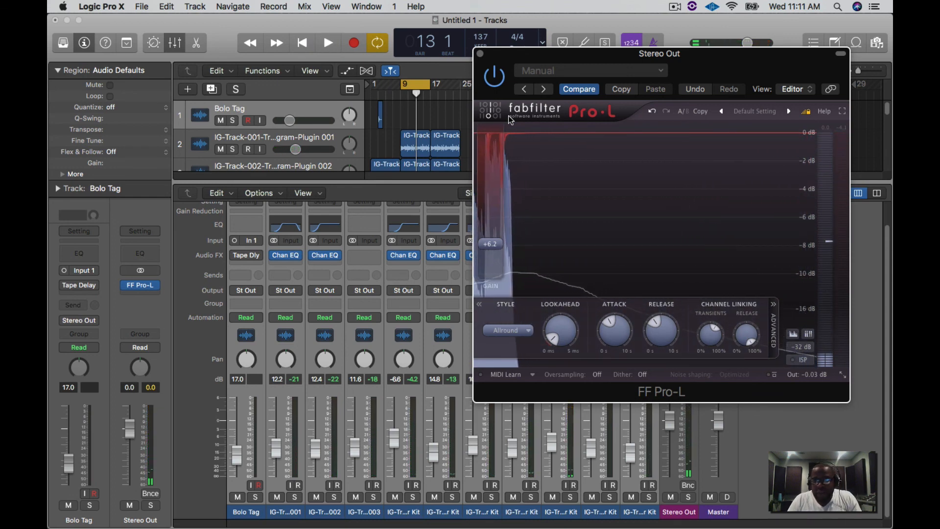
pyautogui.click(481, 54)
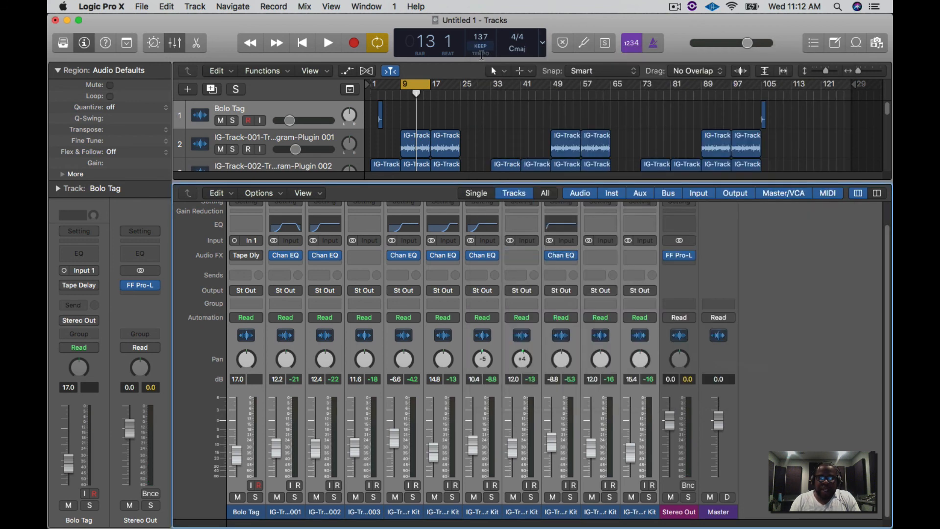